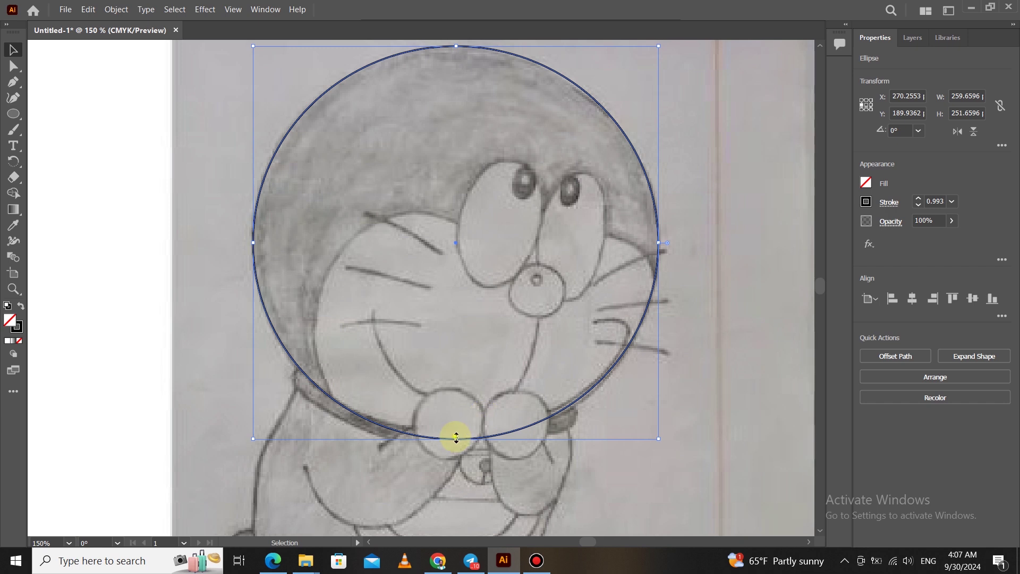
Stretch the head ellipse downward to about 254.6 pt high, set its stroke to 1 pt and deselect it
drag(456, 438, 456, 443)
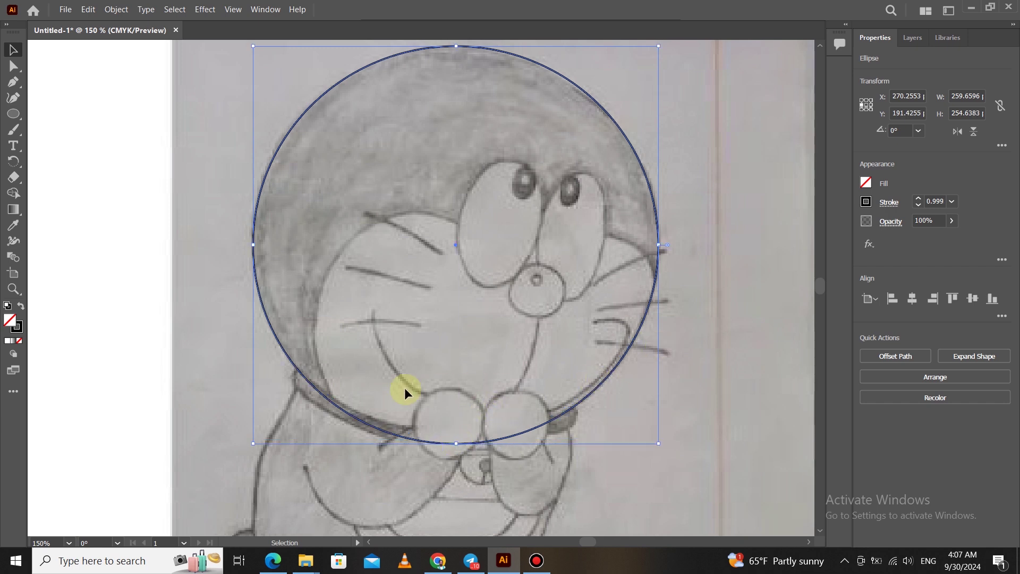
scroll(393, 170, down, 2)
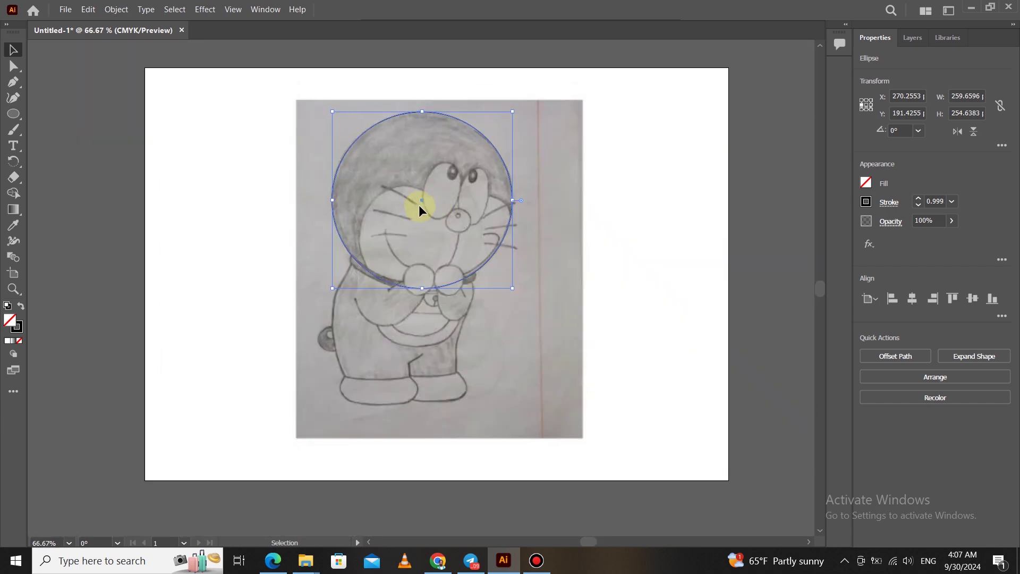
click(486, 292)
scroll(360, 276, up, 1)
click(520, 275)
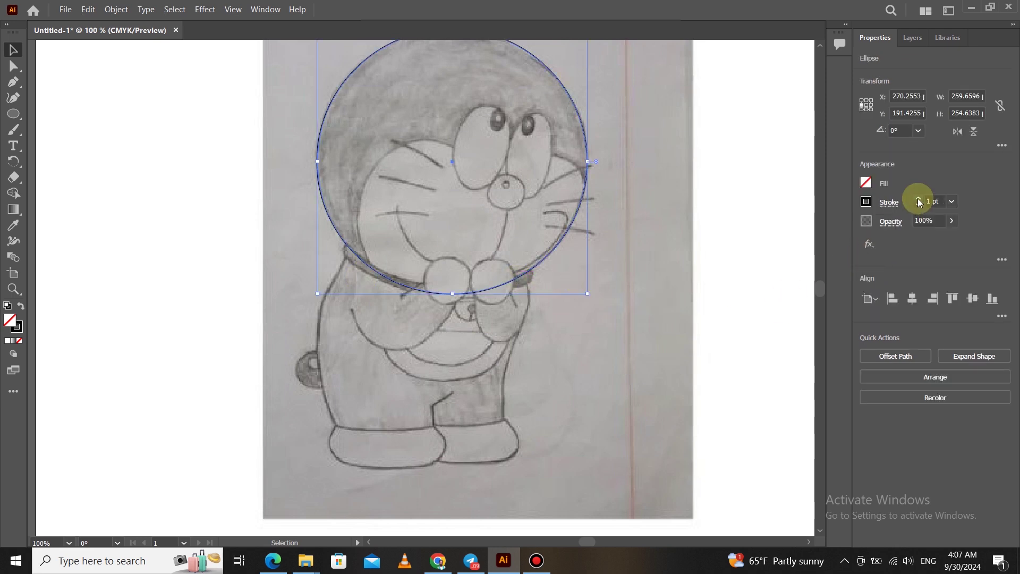
click(620, 333)
Start tracing the sketch's left foot with the Pen tool, drawing its curved top edge from corner to corner
scroll(384, 275, down, 1)
scroll(378, 278, up, 1)
scroll(366, 270, down, 1)
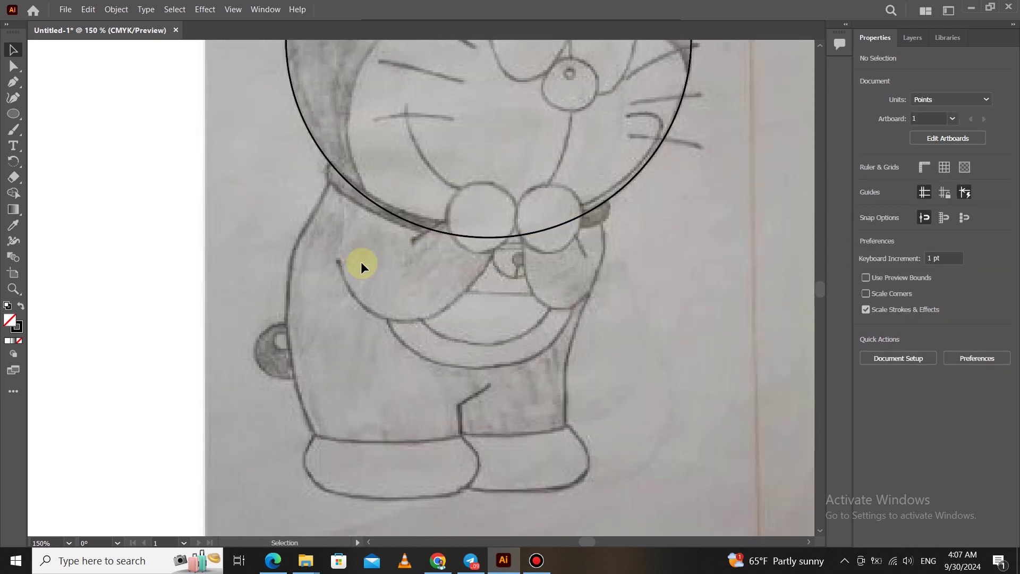
scroll(436, 266, down, 1)
scroll(414, 340, down, 2)
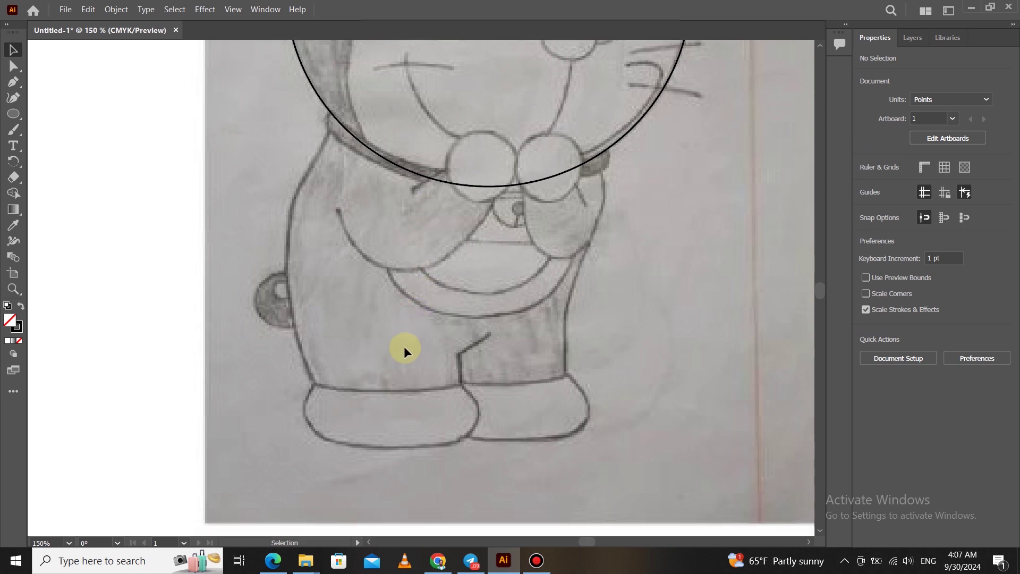
scroll(393, 374, up, 1)
click(17, 87)
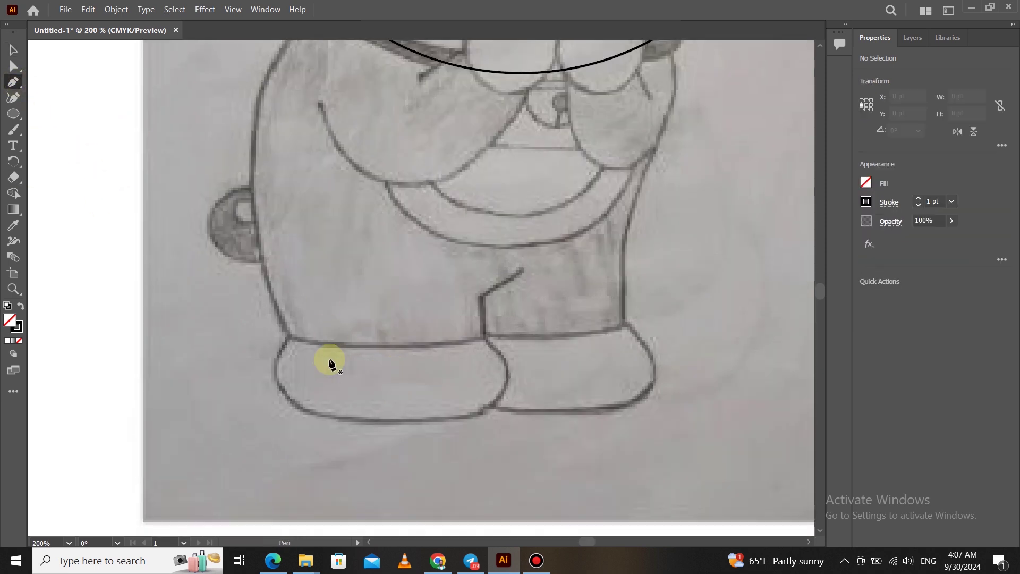
scroll(321, 359, up, 1)
scroll(327, 351, down, 1)
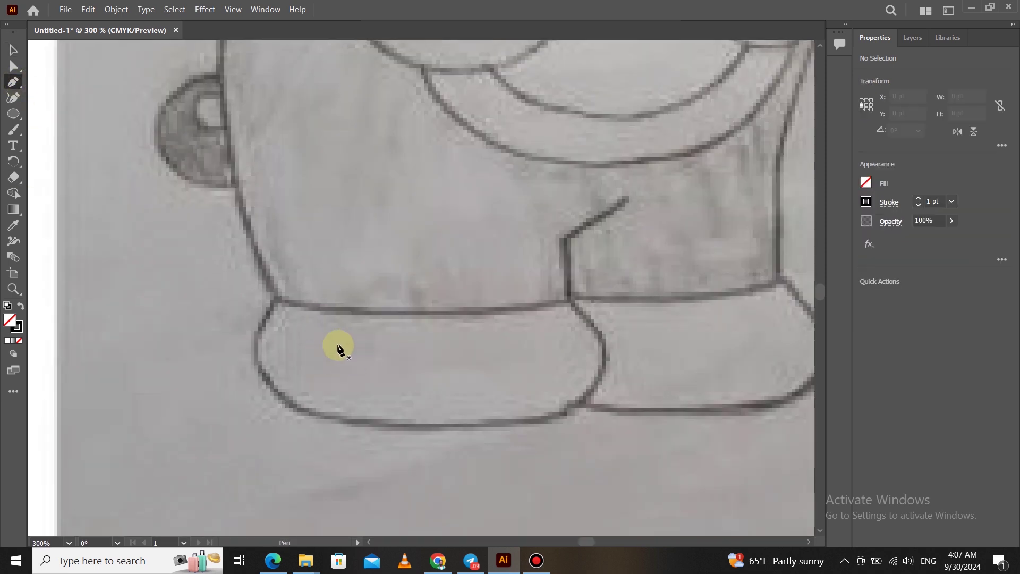
click(277, 299)
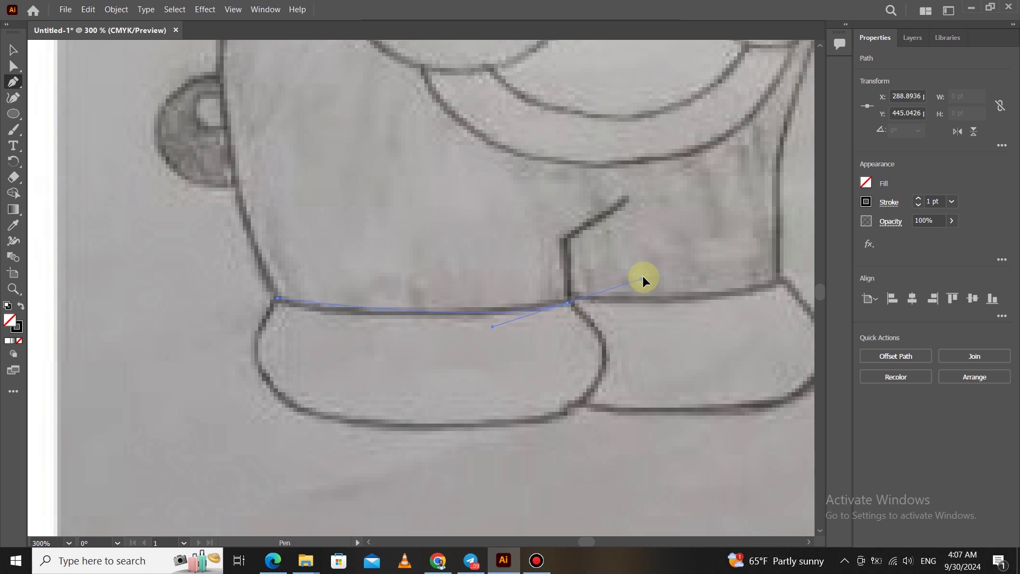
drag(722, 274, 723, 273)
Continue the left foot path around its right side, sole and left side, close it at the starting corner and deselect it
mouse_move(567, 304)
mouse_down()
mouse_move(622, 348)
mouse_move(566, 416)
mouse_up()
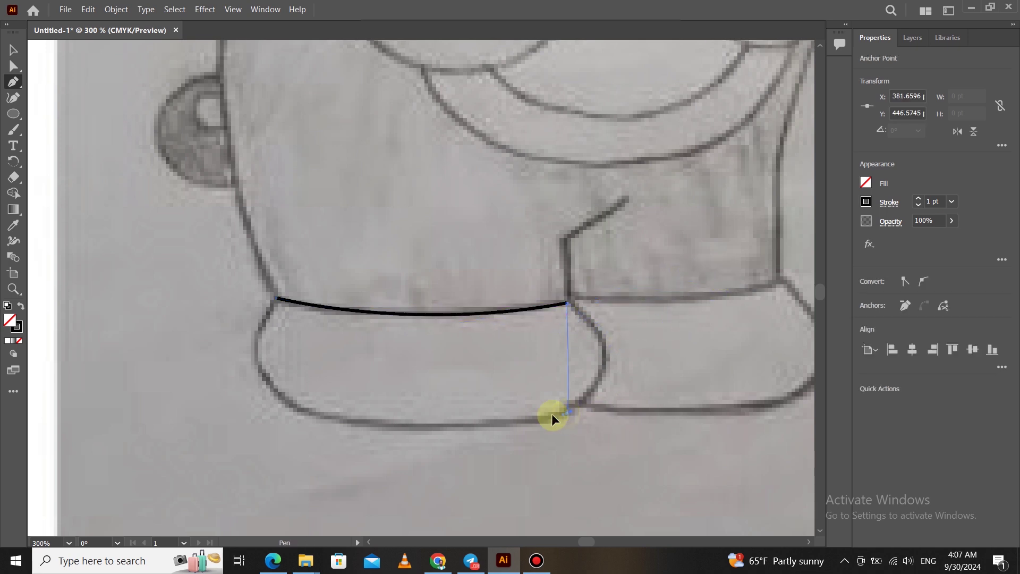
drag(481, 474, 482, 473)
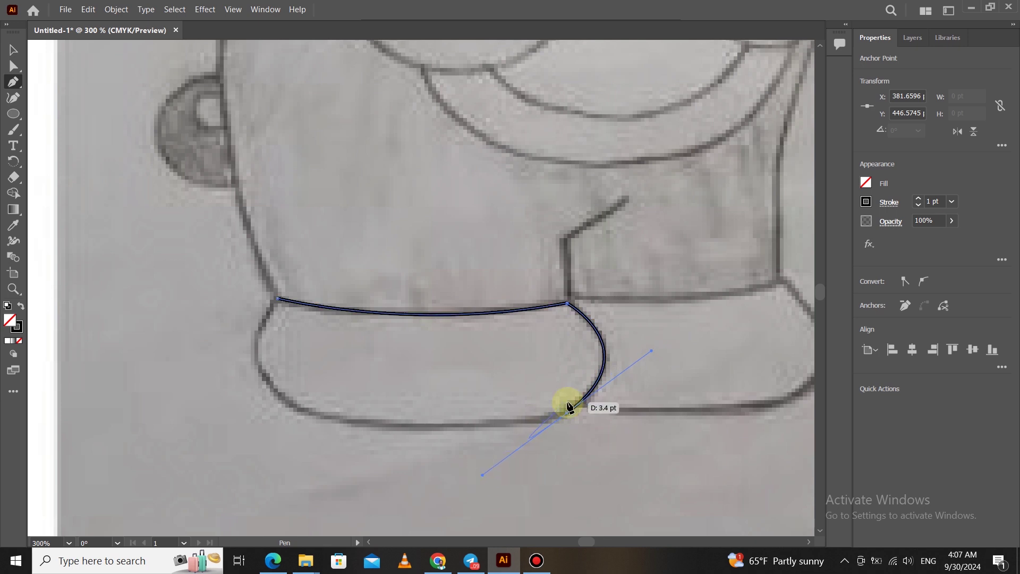
drag(568, 413, 297, 413)
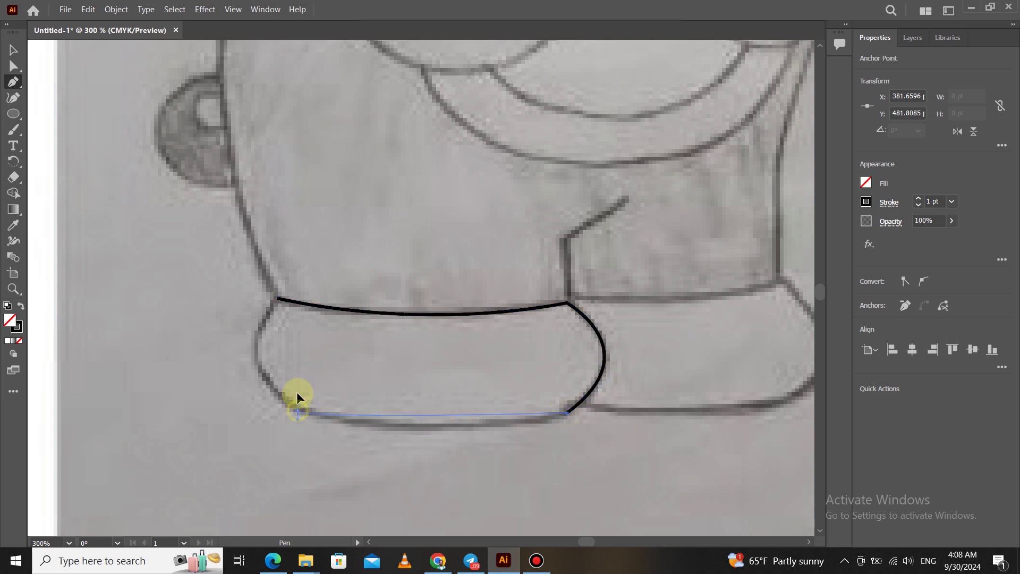
drag(183, 371, 187, 375)
click(298, 411)
mouse_move(278, 300)
mouse_down()
mouse_move(381, 224)
mouse_move(336, 219)
mouse_up()
click(14, 51)
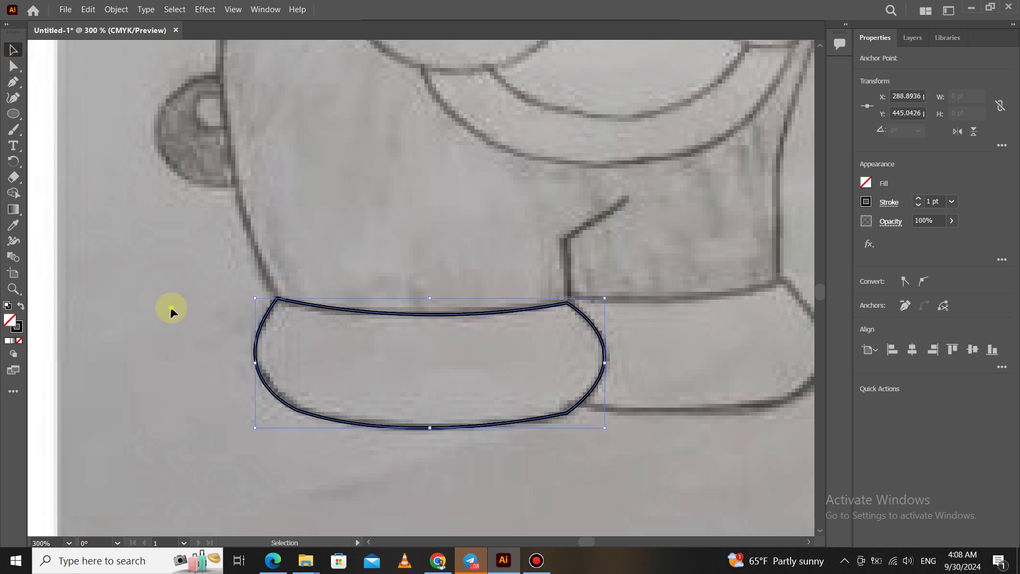
click(171, 307)
Trace the right foot's sole and rounded outer side with the Pen tool, starting from the left foot's lower right edge
scroll(263, 326, up, 1)
scroll(292, 309, down, 1)
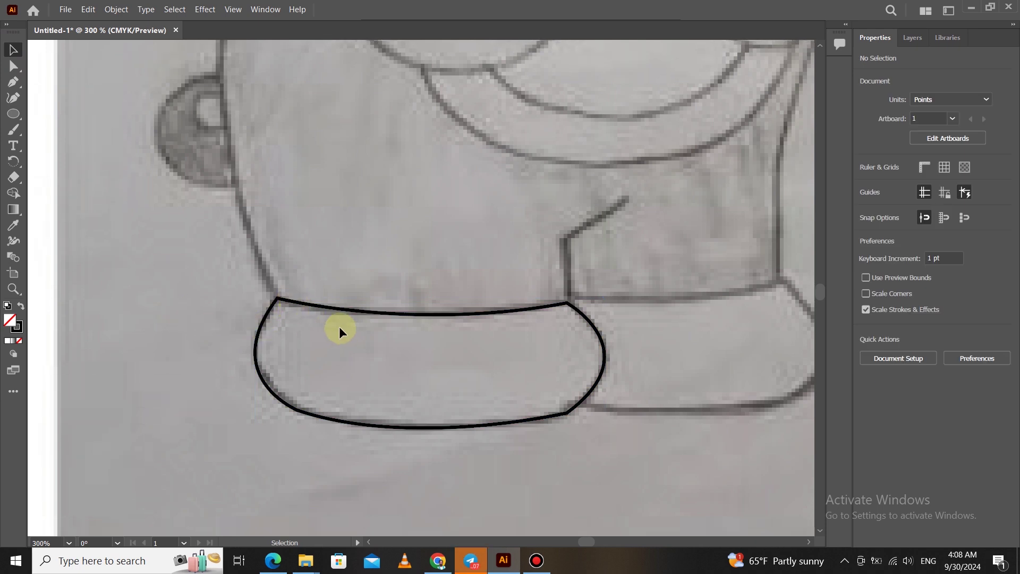
scroll(339, 330, down, 2)
scroll(527, 301, up, 1)
scroll(388, 289, up, 1)
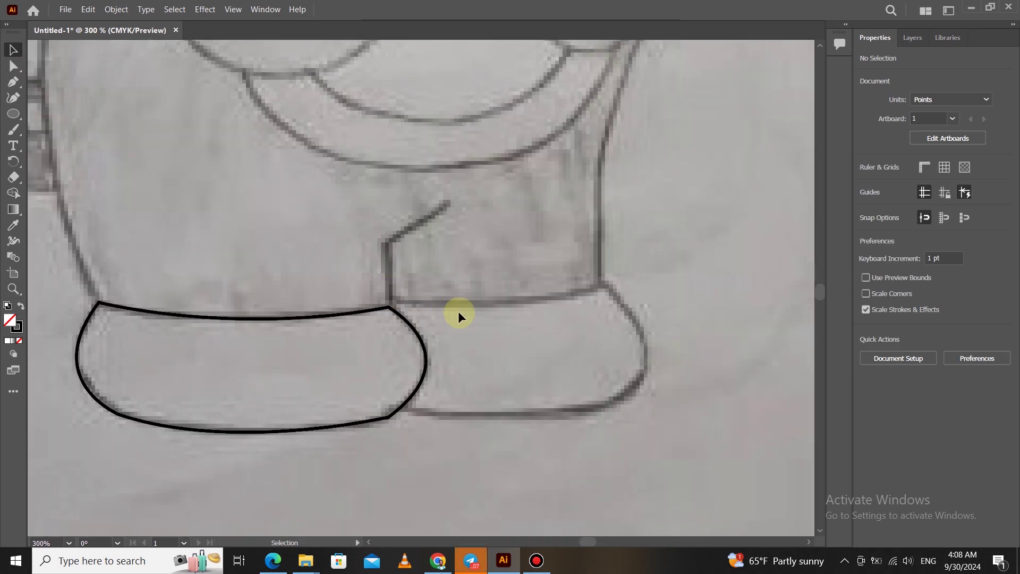
scroll(458, 314, up, 1)
scroll(408, 390, up, 1)
scroll(417, 381, down, 1)
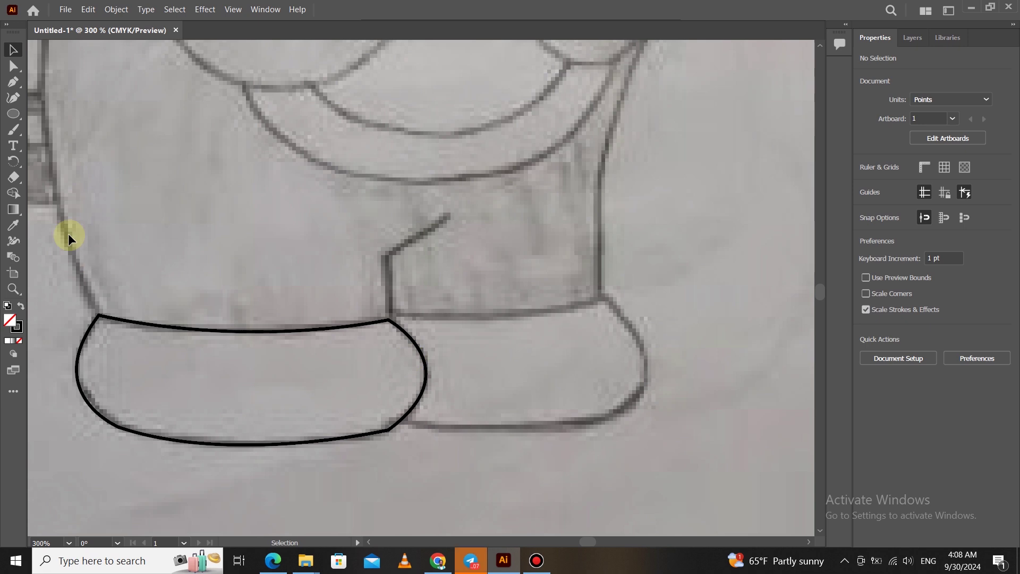
click(13, 82)
scroll(432, 380, up, 1)
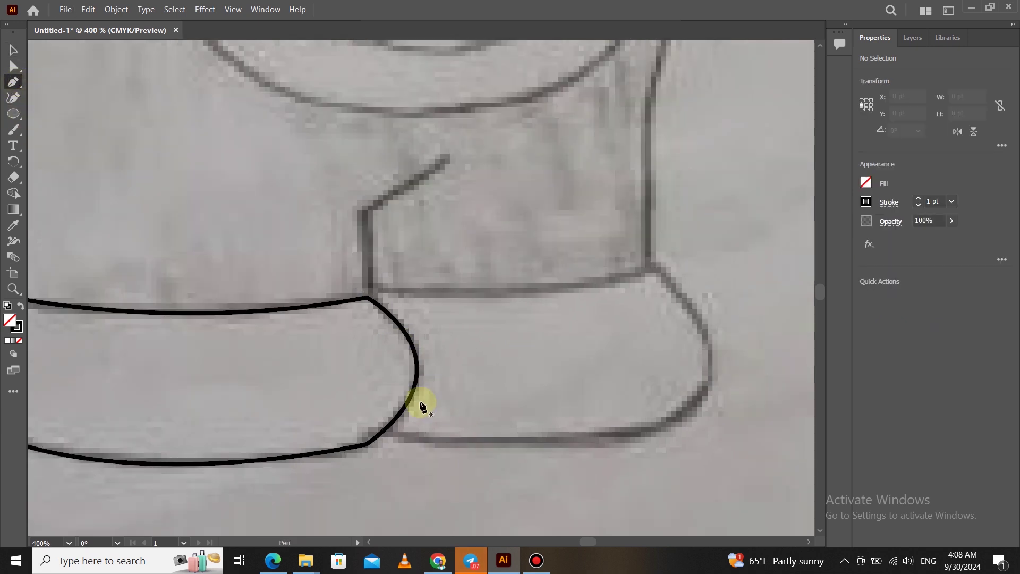
click(381, 433)
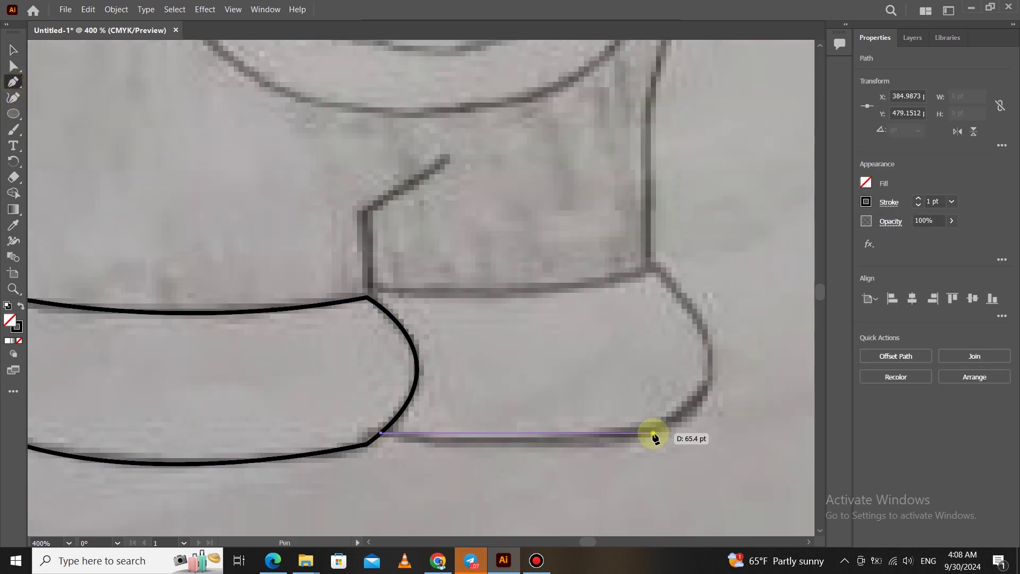
drag(690, 414, 653, 267)
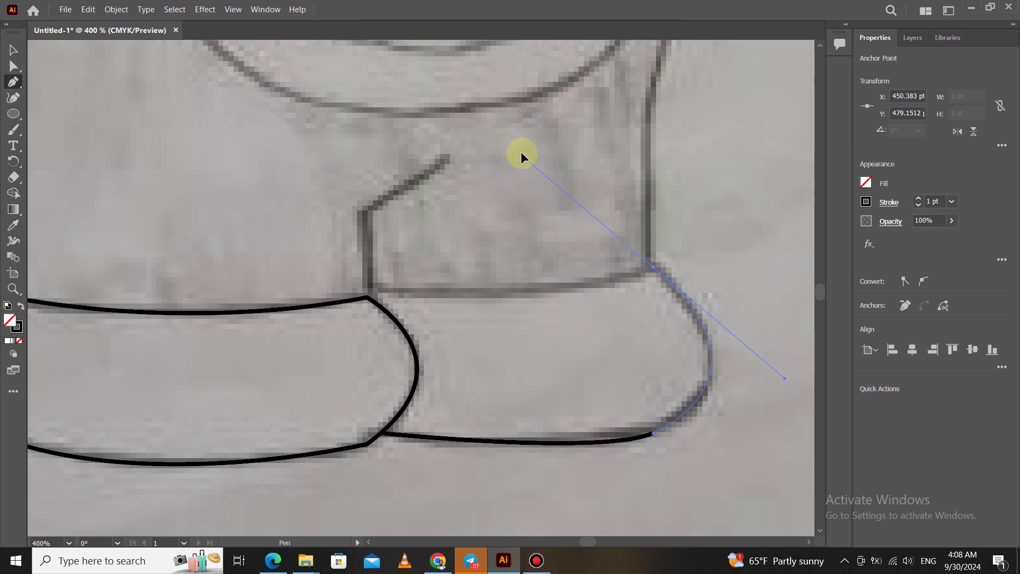
drag(522, 142, 521, 143)
Draw the right foot's curved top edge back toward the left foot and join the path to the left foot's upper right corner
click(653, 267)
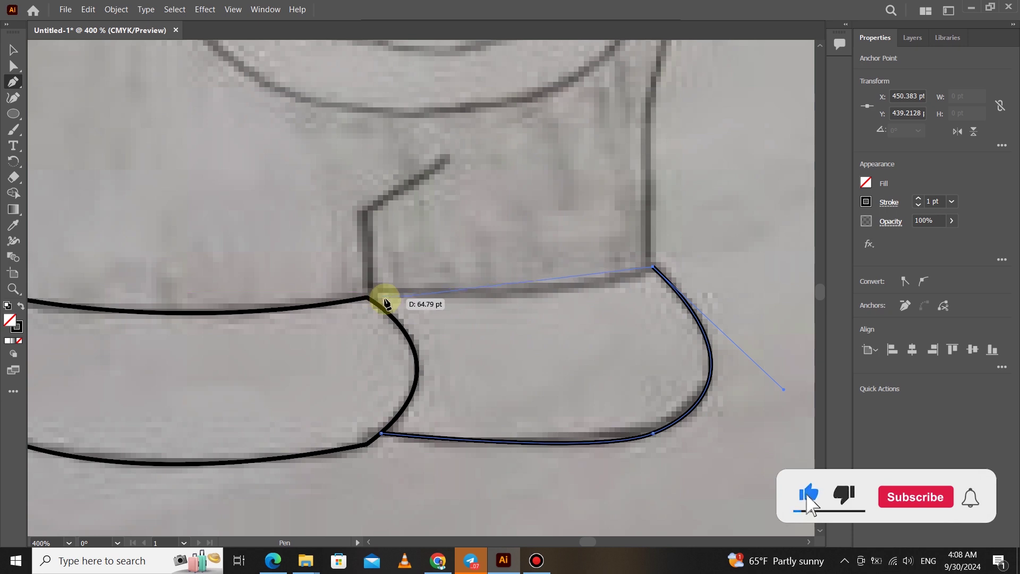
drag(378, 294, 190, 277)
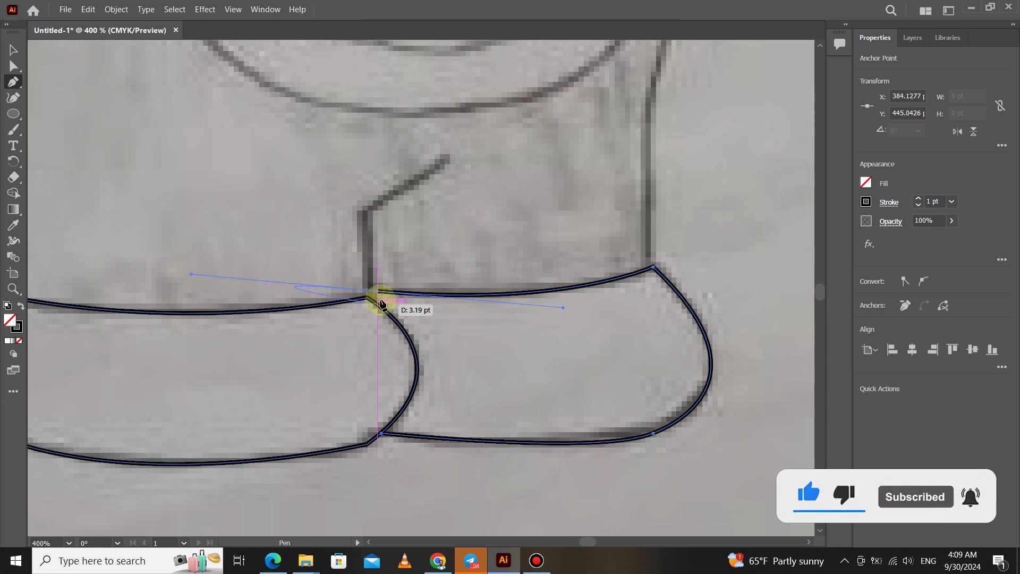
drag(377, 291, 372, 367)
scroll(364, 299, up, 3)
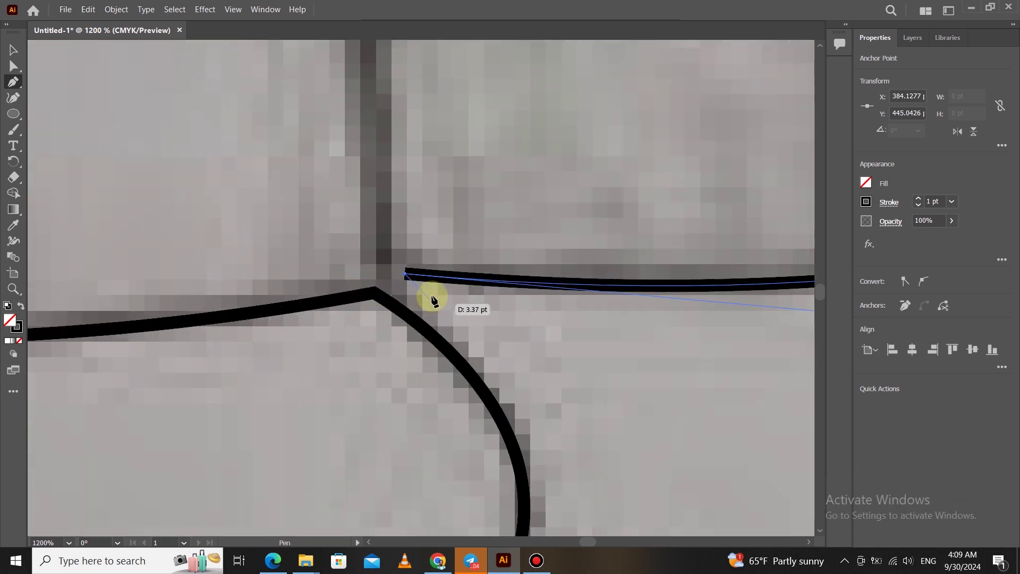
click(373, 296)
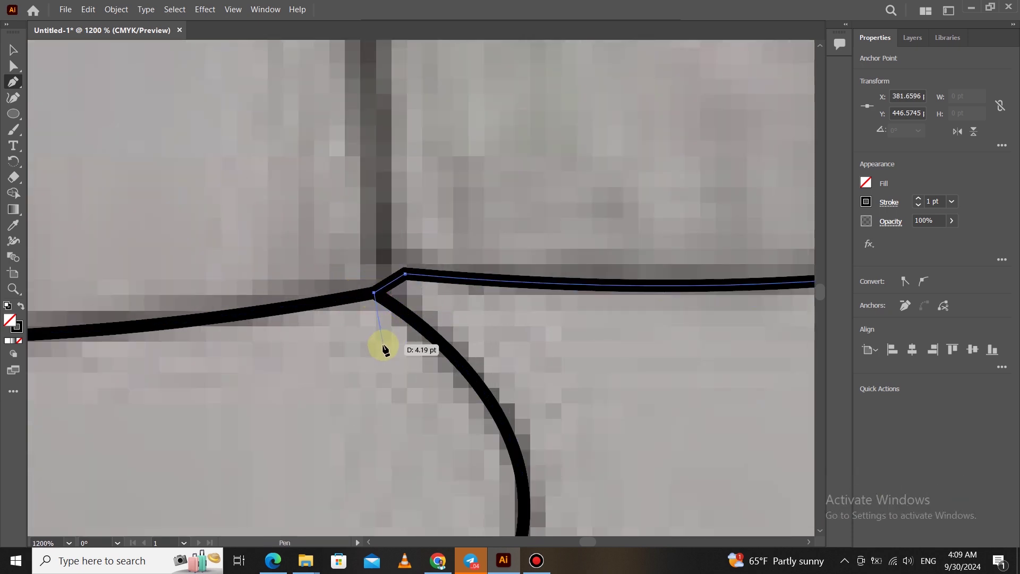
scroll(387, 304, down, 3)
scroll(386, 305, down, 4)
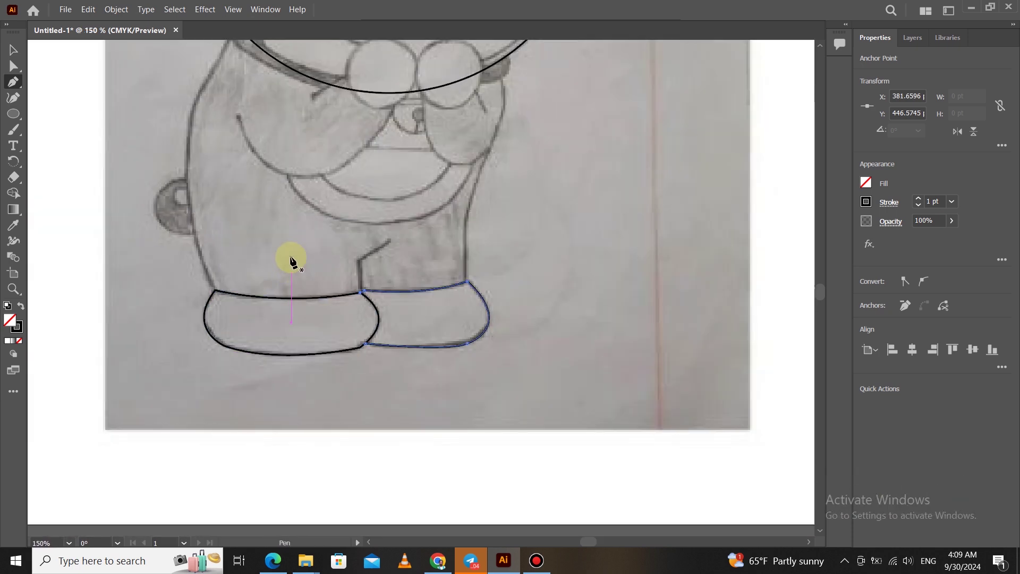
Duplicate the head ellipse and shrink the copy near the left eye to a narrow ellipse of about 36 by 78 pt
drag(279, 248, 385, 338)
drag(389, 301, 304, 350)
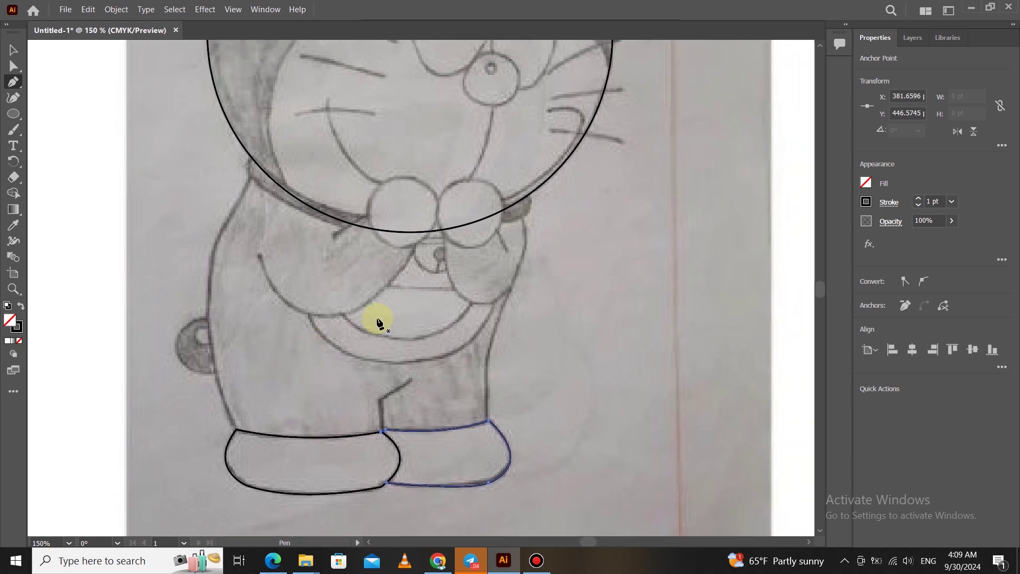
scroll(375, 319, up, 6)
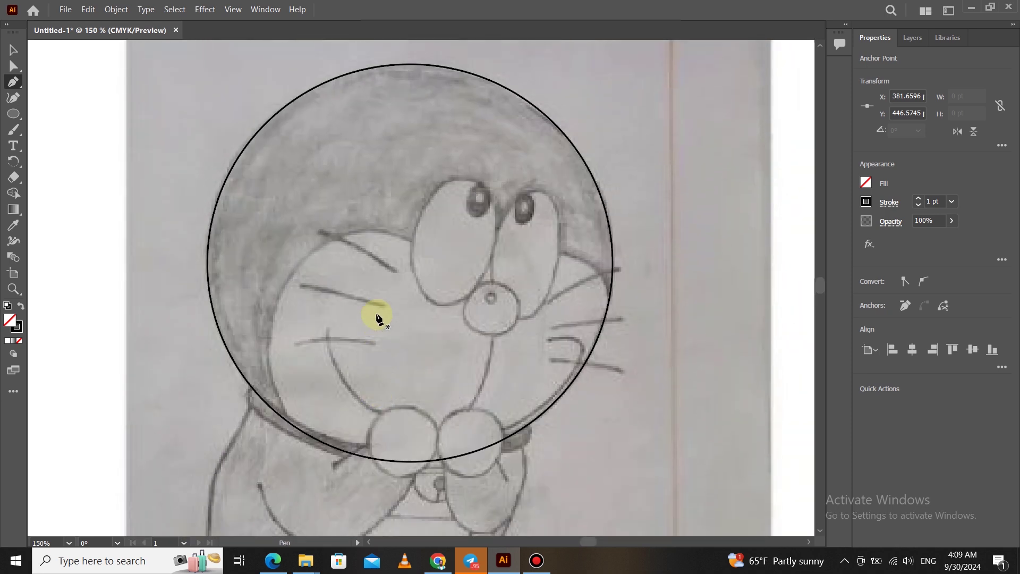
click(469, 451)
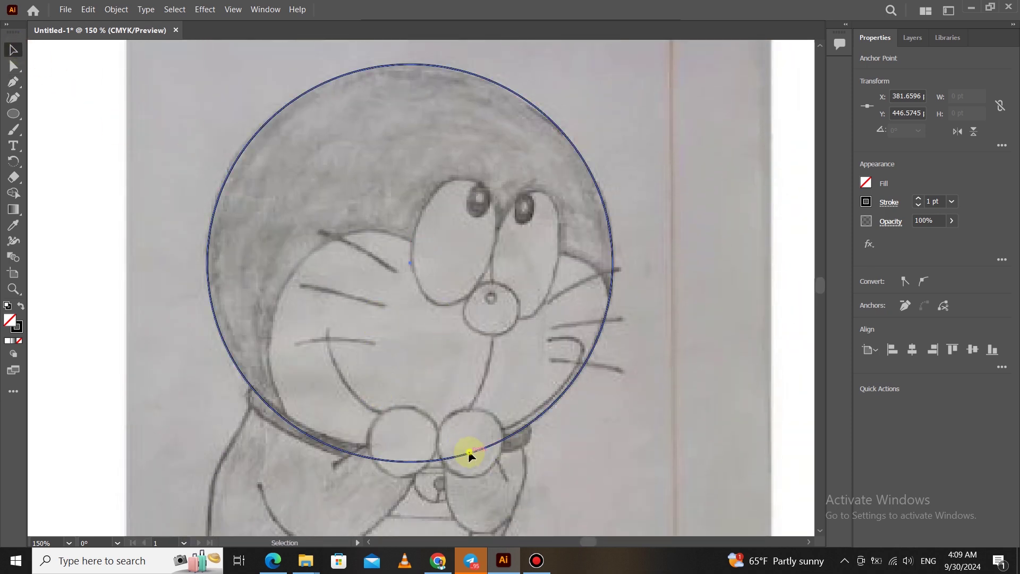
drag(470, 451, 525, 297)
scroll(486, 330, down, 1)
scroll(489, 339, down, 1)
drag(389, 234, 490, 239)
drag(561, 275, 503, 299)
scroll(478, 264, up, 1)
click(952, 201)
click(945, 257)
drag(463, 124, 473, 313)
scroll(457, 378, up, 2)
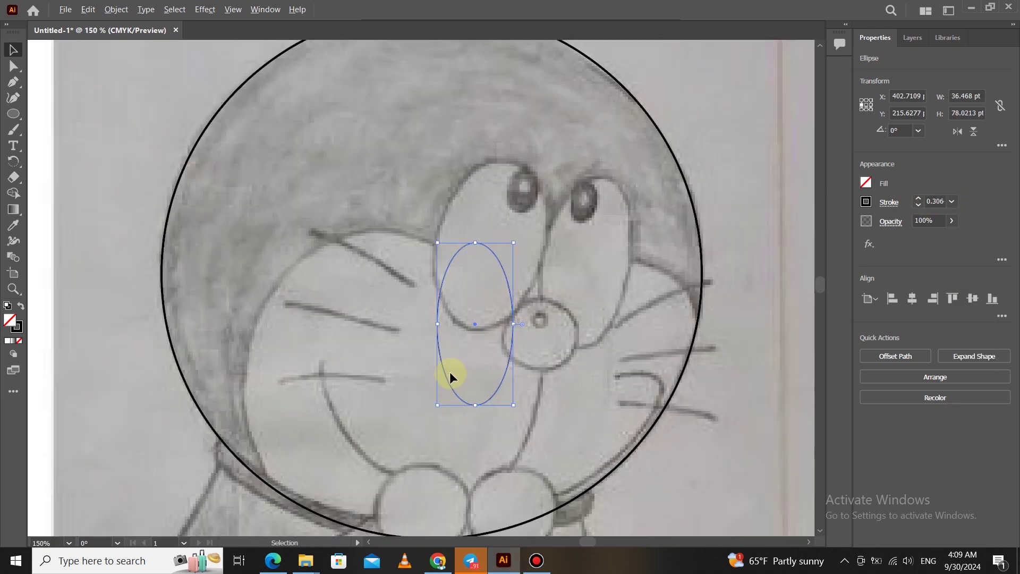
Set the small ellipse's stroke to 1 pt, then move, rotate to 344.44° and stretch it to match the left eye
click(951, 201)
click(944, 257)
drag(507, 372, 535, 291)
drag(548, 329, 523, 351)
drag(479, 319, 479, 331)
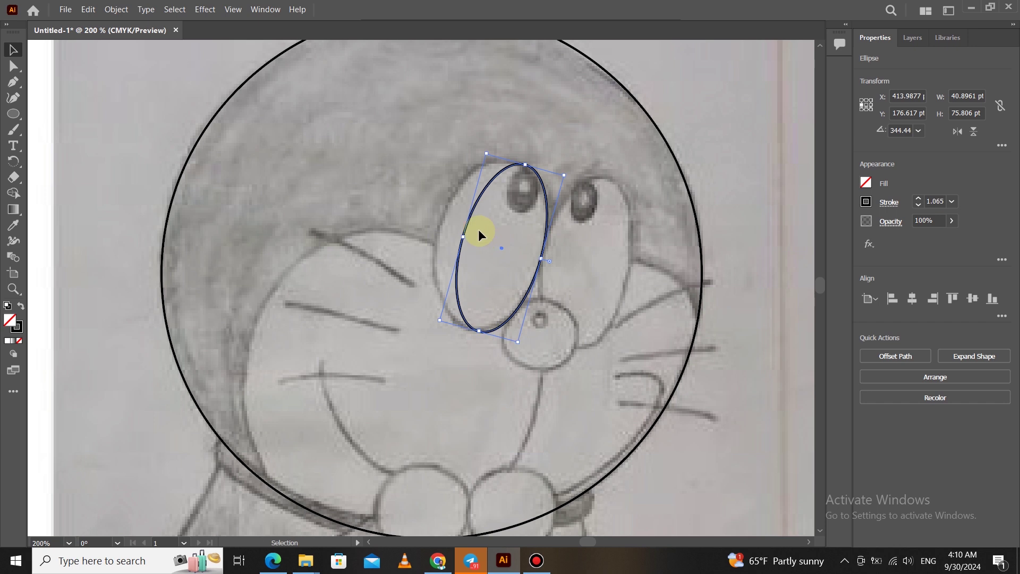
mouse_move(464, 236)
mouse_down()
mouse_move(433, 225)
mouse_move(440, 232)
mouse_up()
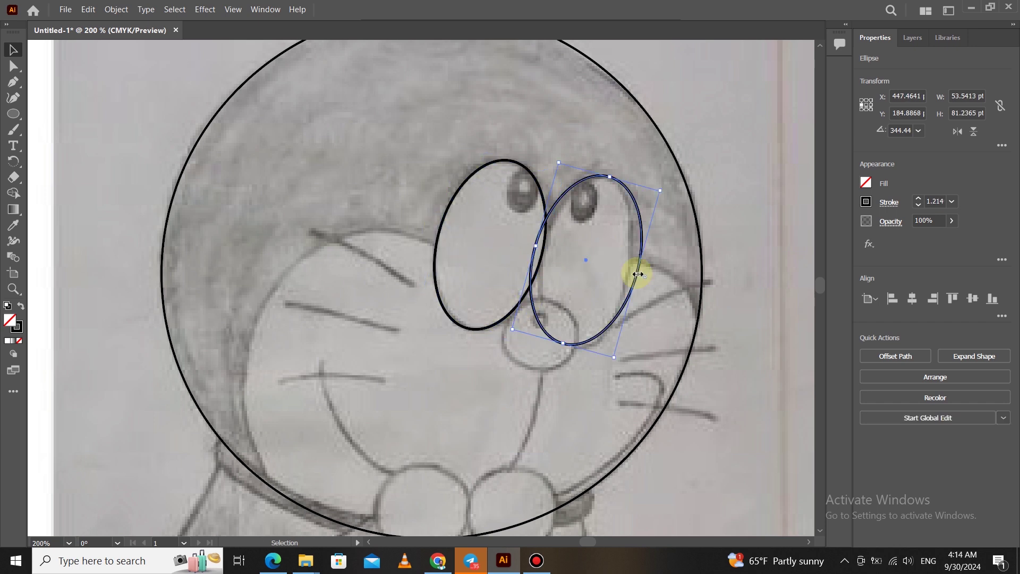
Fit the copied eye ellipse to the right eye, rotating it to 351.73° and resizing it to about 44 by 82.5 pt
drag(638, 274, 620, 270)
drag(596, 359, 620, 363)
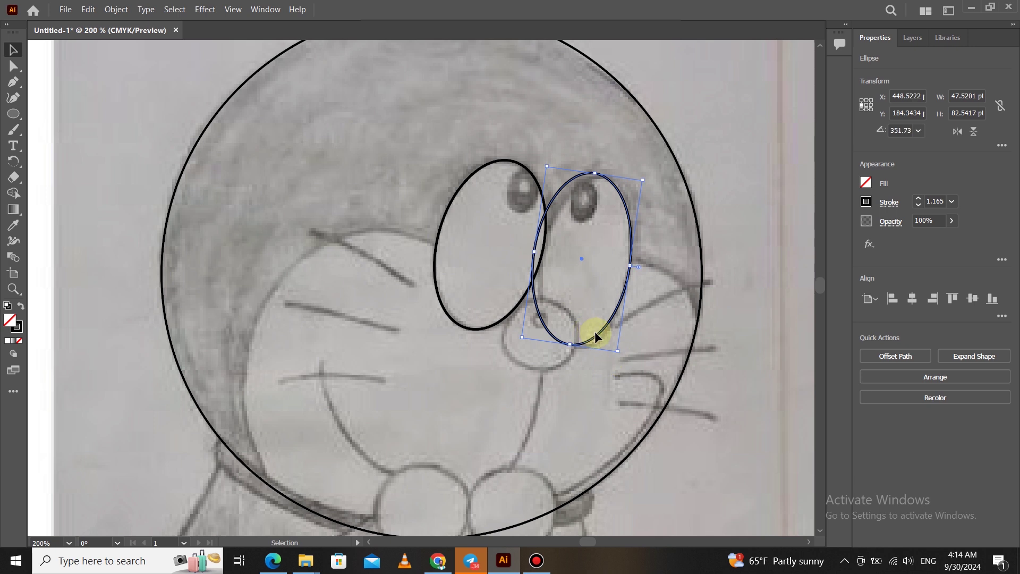
key(Down)
key(Up)
drag(534, 255, 542, 255)
click(724, 153)
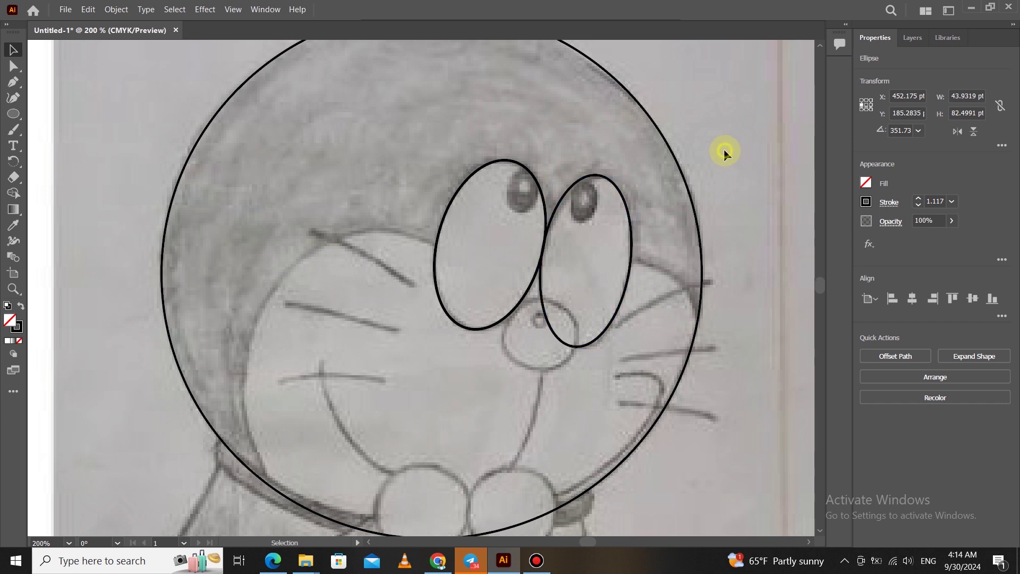
Duplicate the right eye ellipse, shrink the copy to about 11.5 by 21.6 pt over the left pupil and set its stroke to 1 pt
click(541, 299)
drag(541, 299, 488, 169)
scroll(604, 256, up, 2)
drag(542, 102, 530, 234)
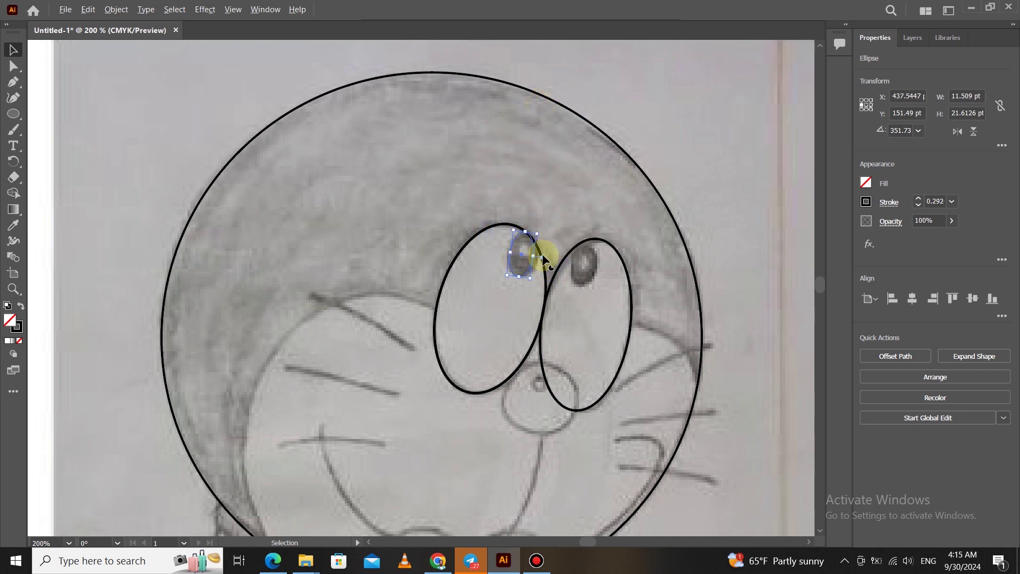
scroll(539, 255, up, 2)
click(952, 202)
click(966, 258)
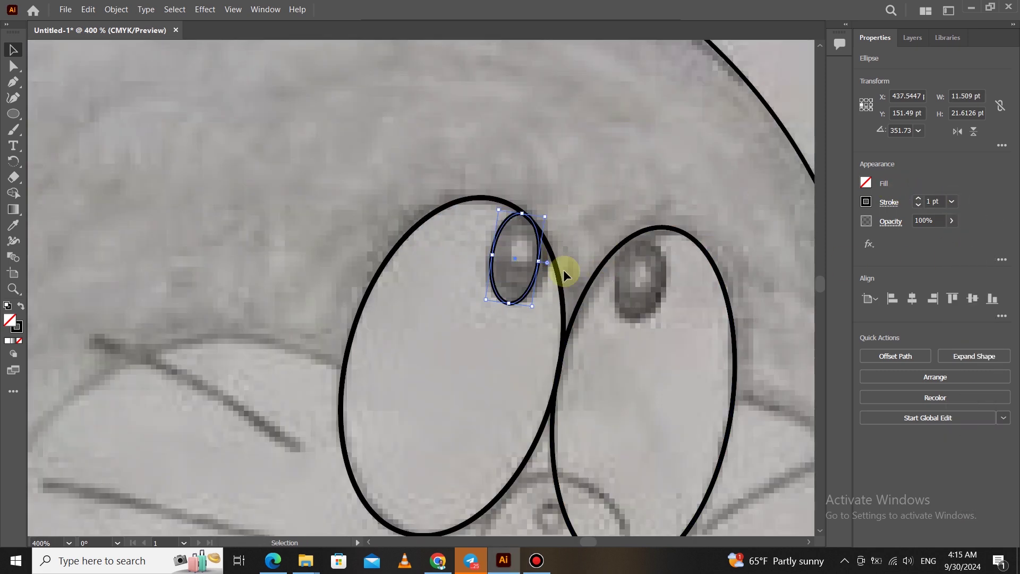
Widen the left pupil ellipse to about 13.2 pt, nudge it into place and copy it onto the right eye's pupil
drag(540, 263, 546, 270)
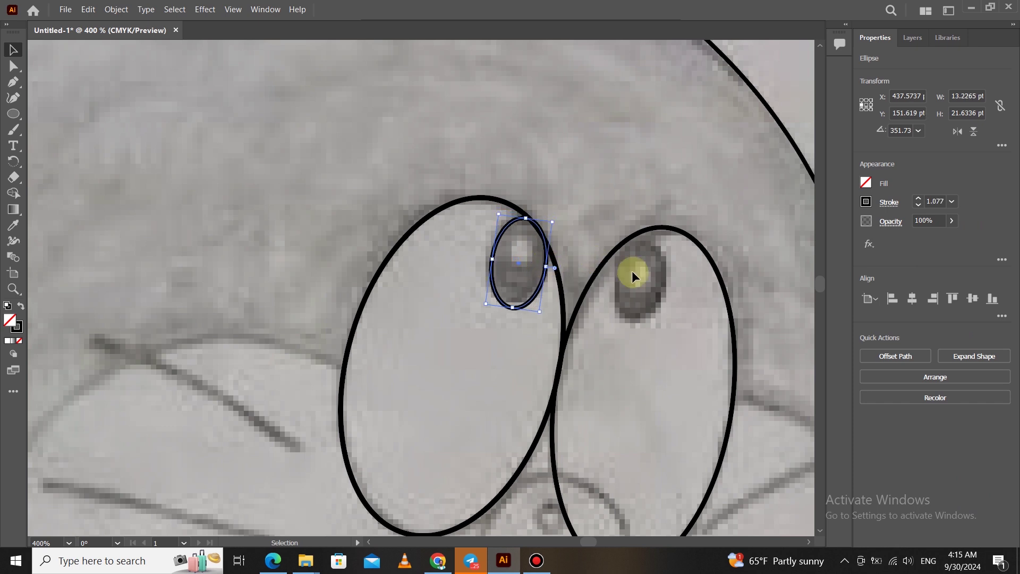
key(Left)
key(Up)
click(597, 189)
click(536, 295)
drag(533, 296, 659, 317)
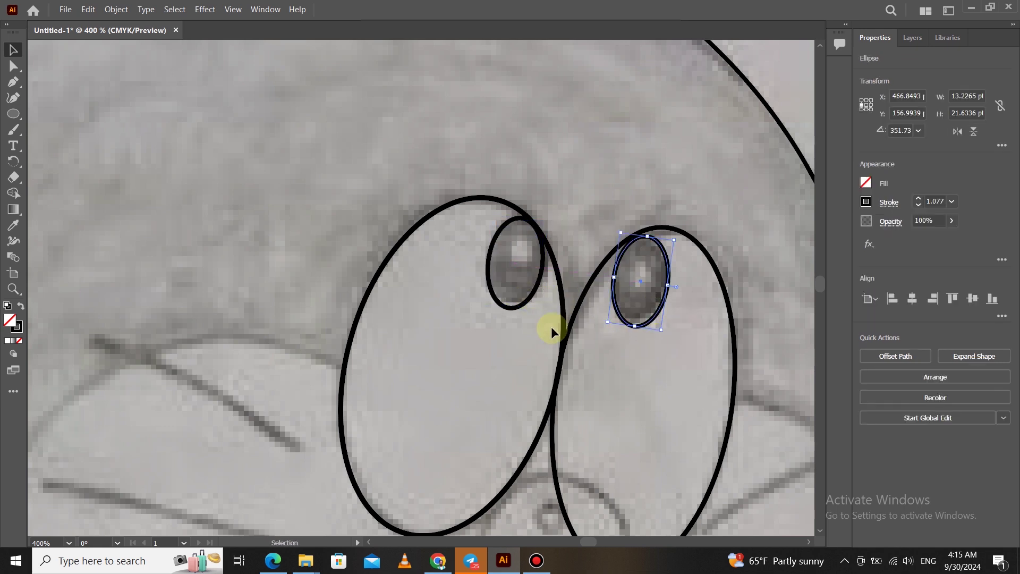
Draw a circle about 6.3 pt wide over the left pupil's highlight, shift it into place and copy it onto the right pupil
click(13, 114)
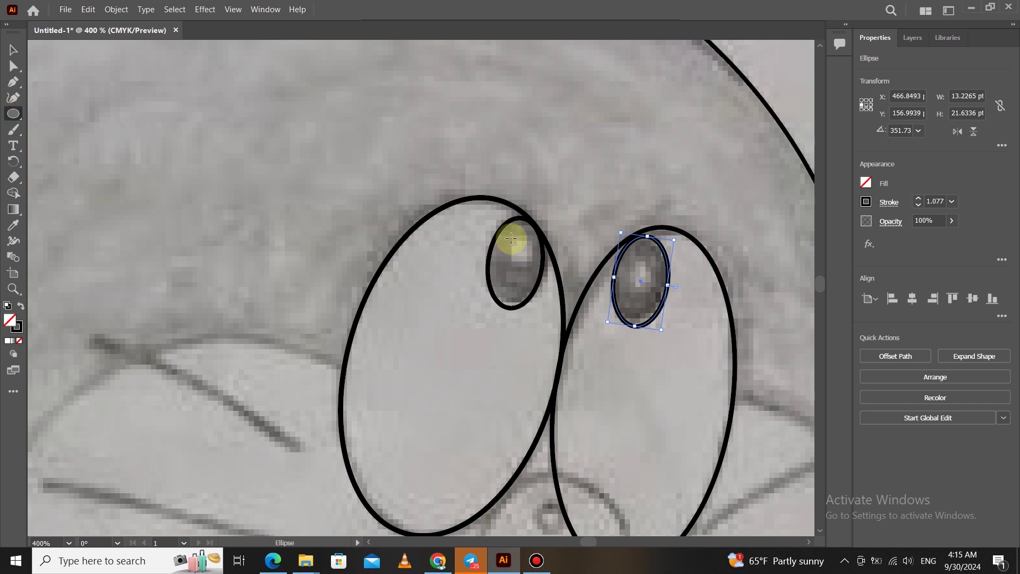
drag(513, 241, 535, 264)
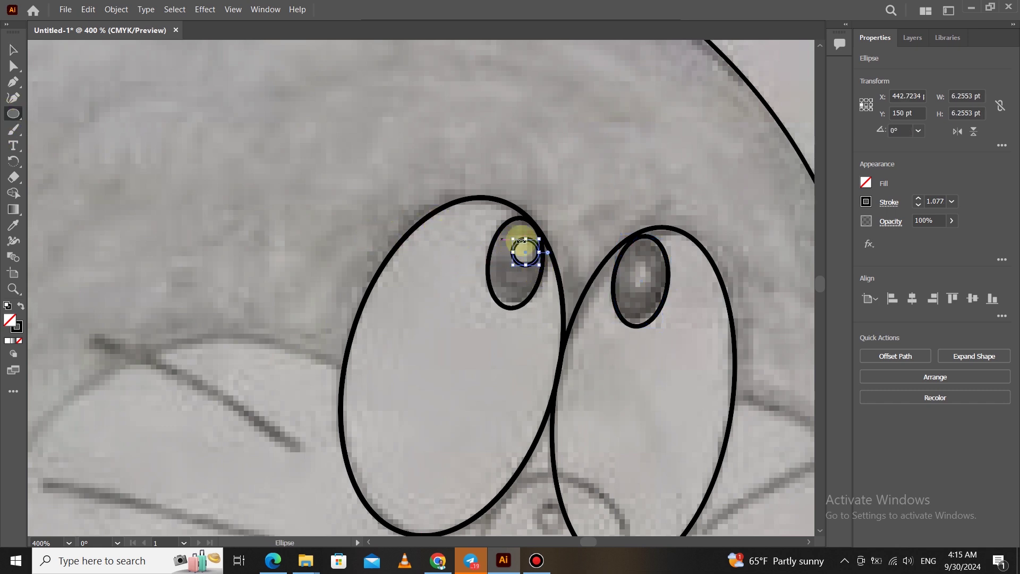
click(13, 50)
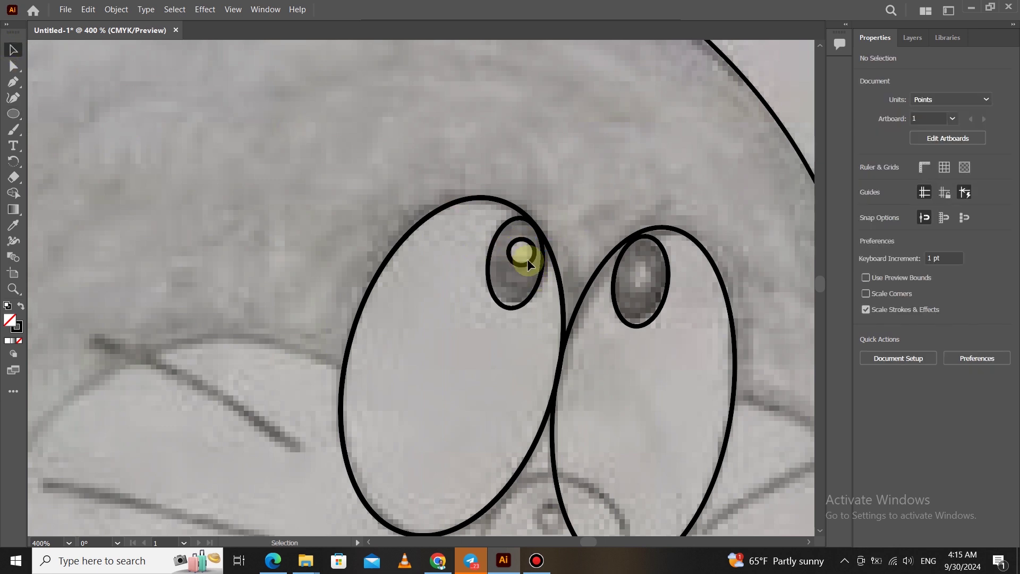
click(524, 258)
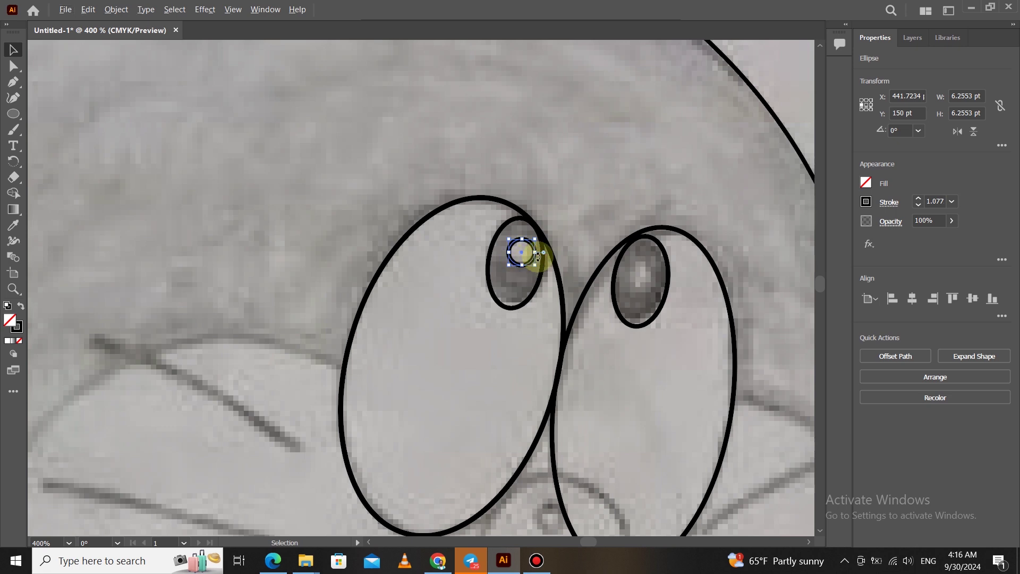
scroll(538, 258, up, 2)
drag(532, 270, 776, 313)
Draw the nose ellipse just below the eyes and stretch it to about 36.9 by 33.5 pt to match the sketch
scroll(415, 190, down, 7)
scroll(343, 198, up, 1)
scroll(372, 194, down, 1)
scroll(410, 191, down, 1)
scroll(352, 171, up, 1)
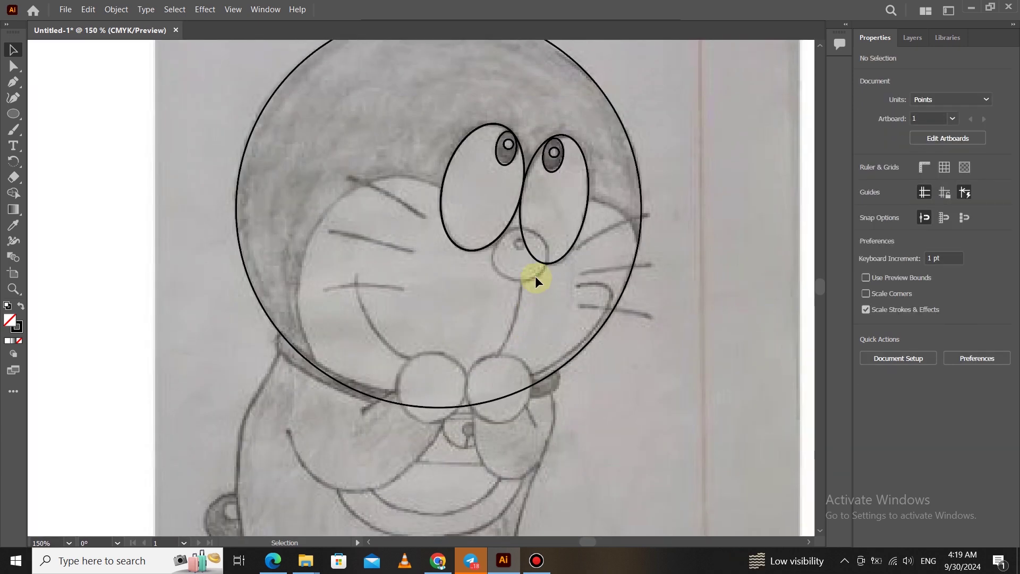
scroll(484, 323, down, 1)
click(546, 341)
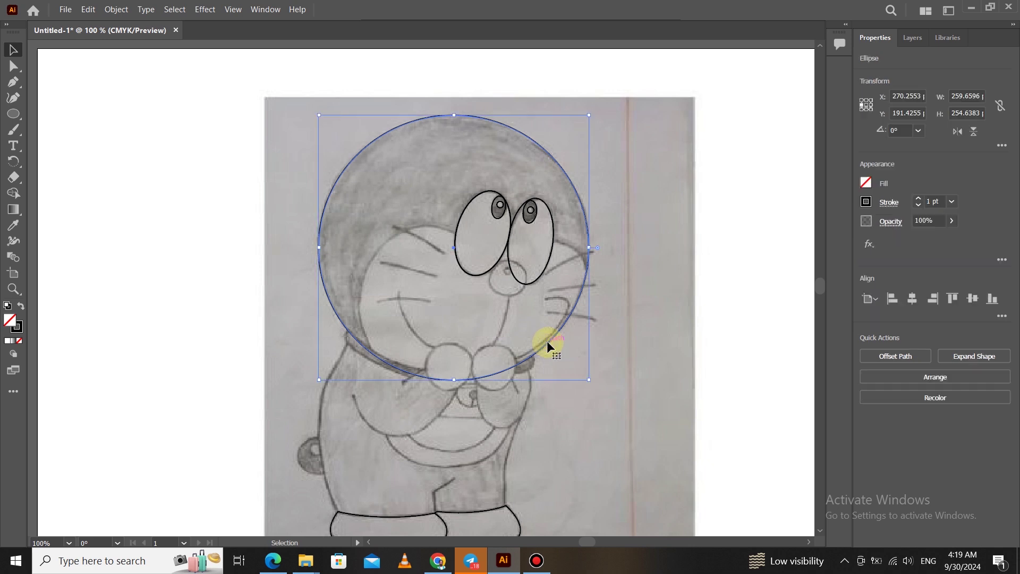
click(562, 339)
click(13, 113)
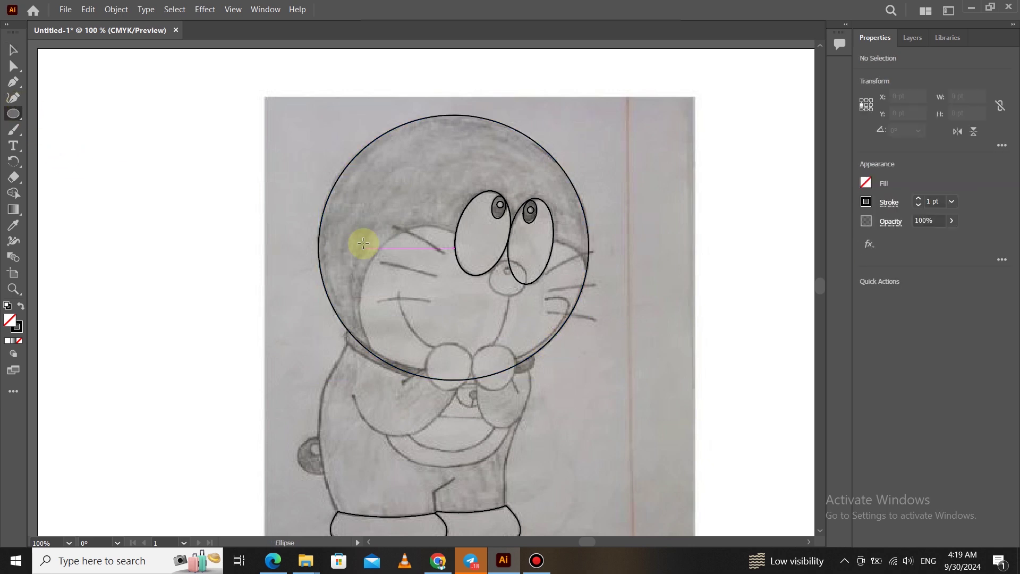
scroll(520, 269, up, 5)
drag(434, 235, 626, 415)
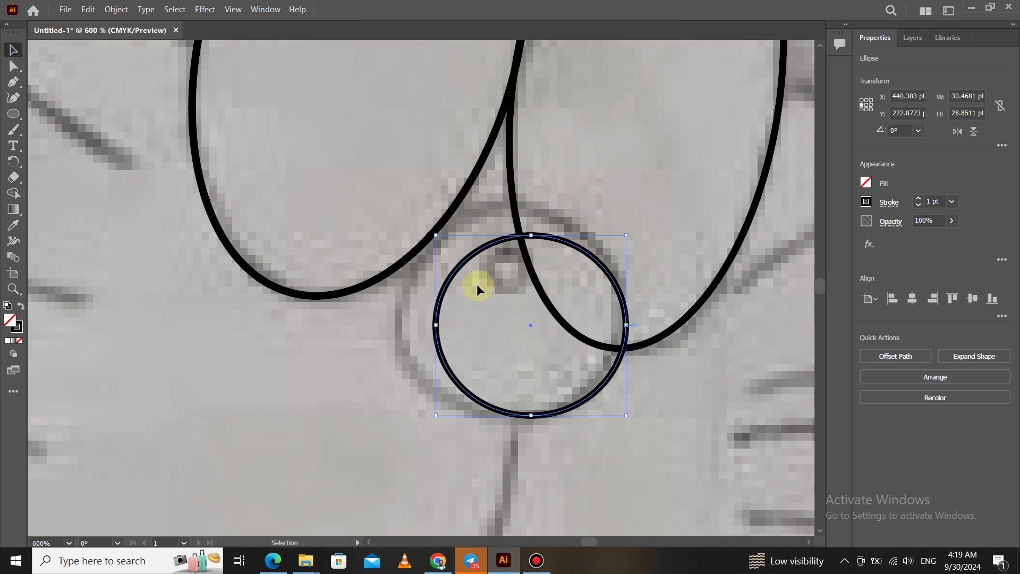
drag(531, 235, 523, 206)
drag(436, 324, 397, 324)
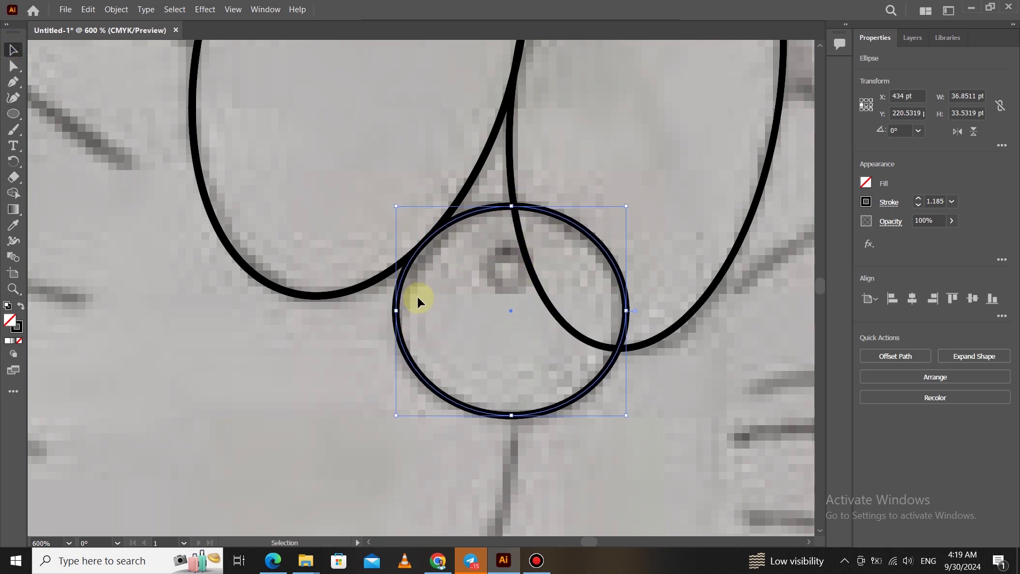
Draw a circle about 6.8 pt wide over the highlight in the upper part of the nose
click(14, 114)
drag(484, 253, 528, 298)
scroll(400, 258, down, 5)
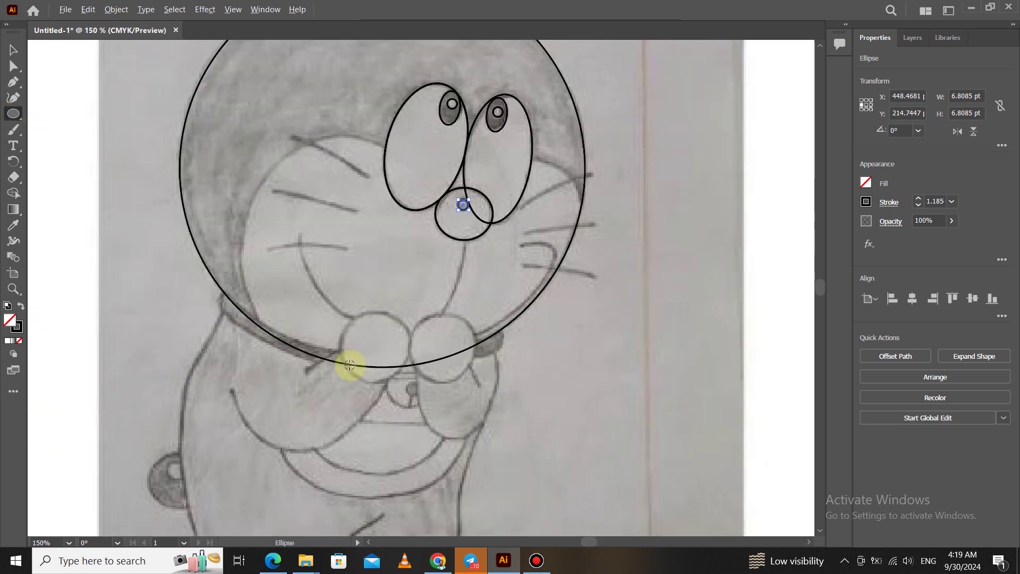
Draw an ellipse over the left hand and stretch it to a circle of about 44.8 pt that fits the sketch
scroll(352, 345, up, 4)
drag(335, 268, 502, 425)
drag(414, 269, 415, 238)
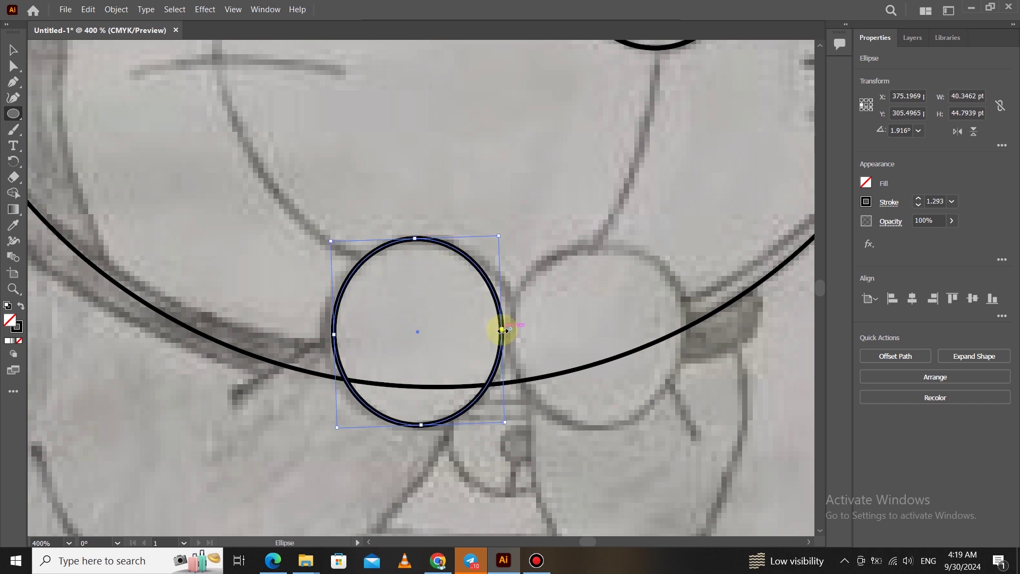
drag(502, 330, 514, 330)
drag(334, 334, 327, 335)
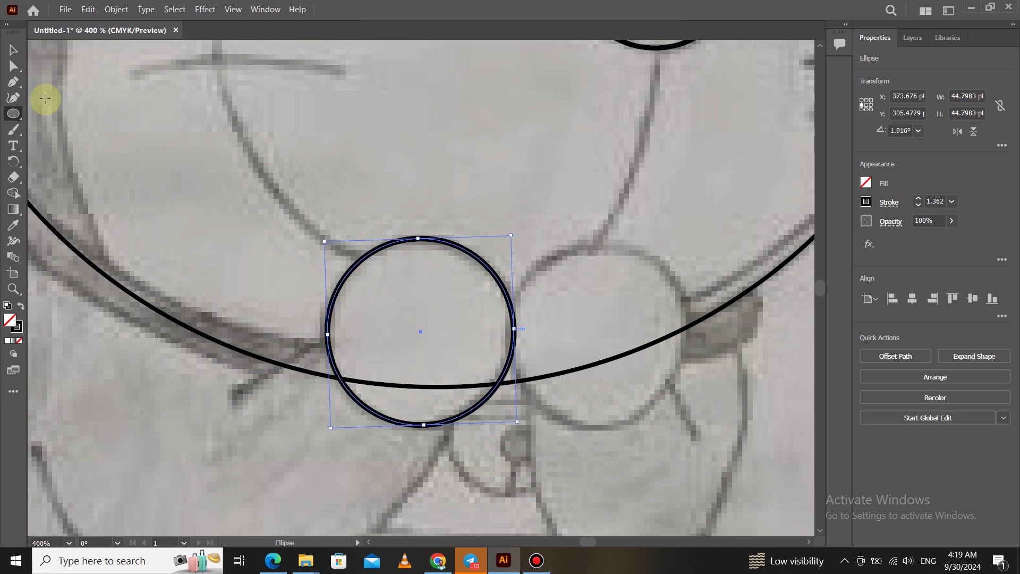
Copy the left hand circle onto the right hand and narrow the copy to about 43.5 pt
drag(468, 416, 647, 414)
drag(693, 330, 687, 331)
key(ctrl+1)
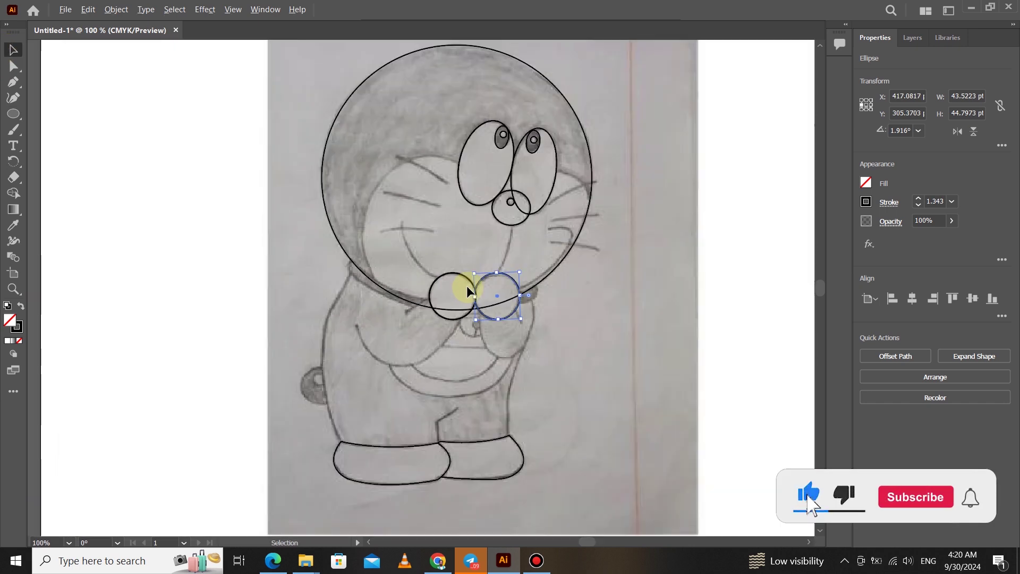
Trace the left face outline with the Pen tool as one curve from the left eye's edge down to the head circle's lower left
scroll(429, 243, up, 2)
scroll(398, 233, up, 2)
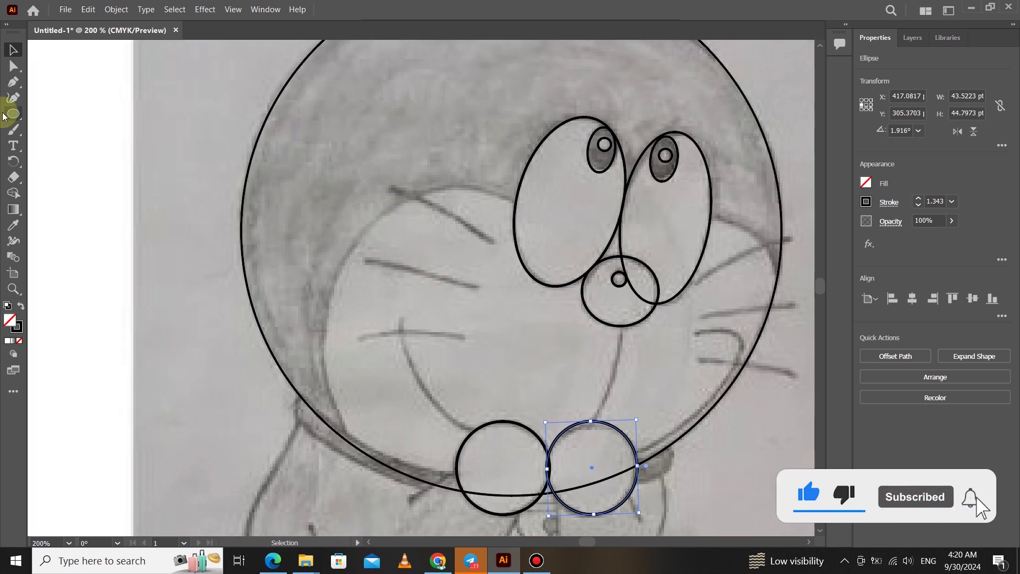
click(14, 81)
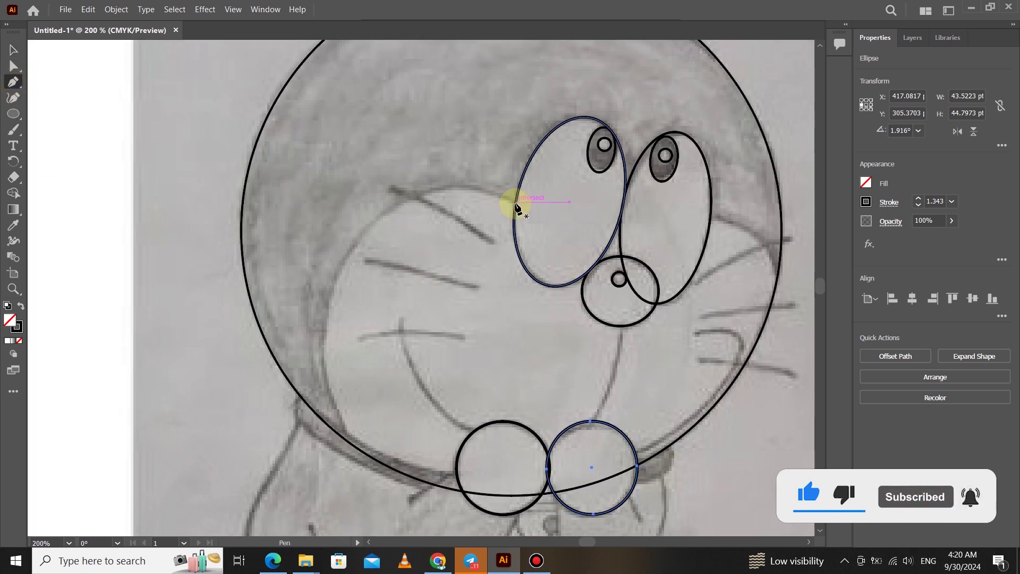
scroll(518, 207, up, 2)
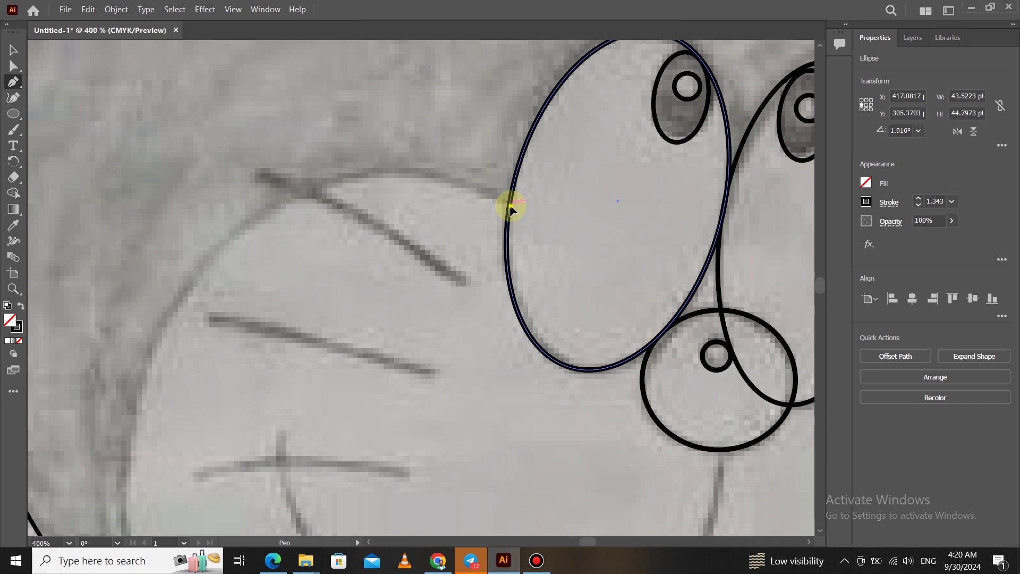
drag(498, 202, 468, 191)
scroll(468, 190, down, 2)
scroll(319, 441, up, 3)
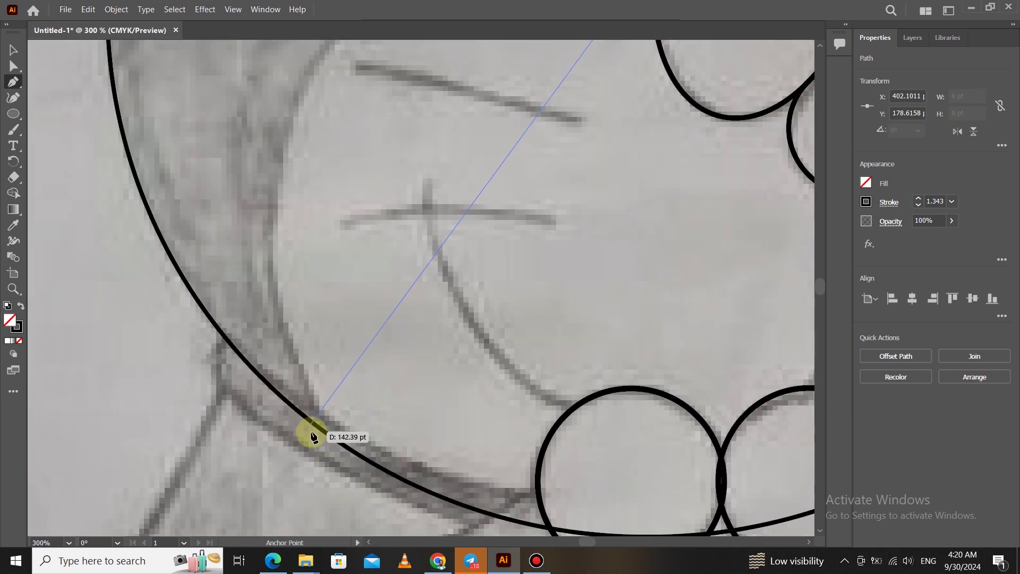
drag(321, 429, 415, 512)
scroll(344, 433, down, 2)
scroll(345, 429, down, 1)
scroll(353, 427, down, 2)
scroll(346, 325, up, 2)
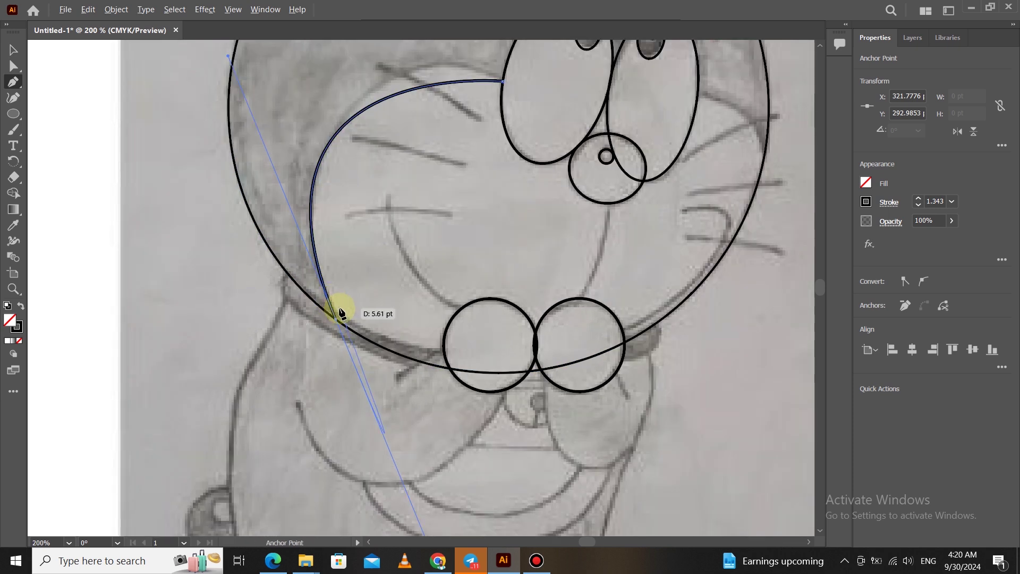
click(334, 323)
Bend the upper part of the left face outline outward with the Curvature tool to match the sketch
scroll(416, 303, up, 3)
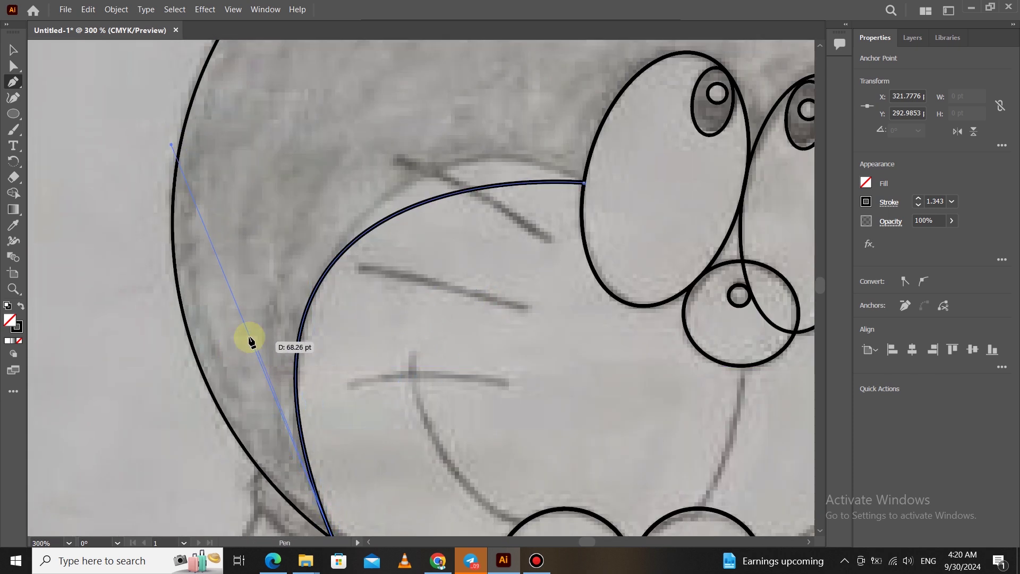
scroll(229, 287, down, 1)
click(13, 97)
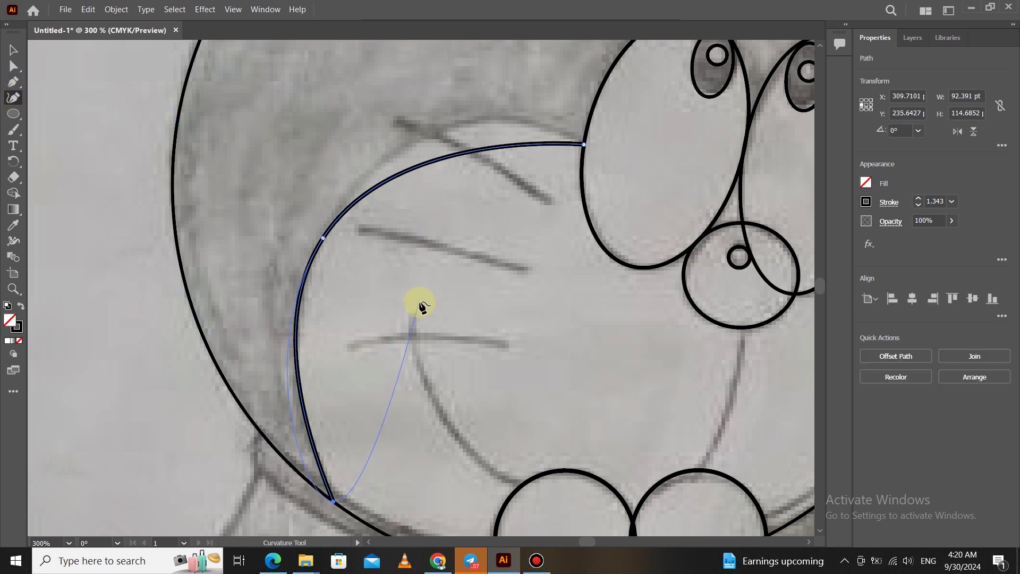
drag(440, 153, 440, 132)
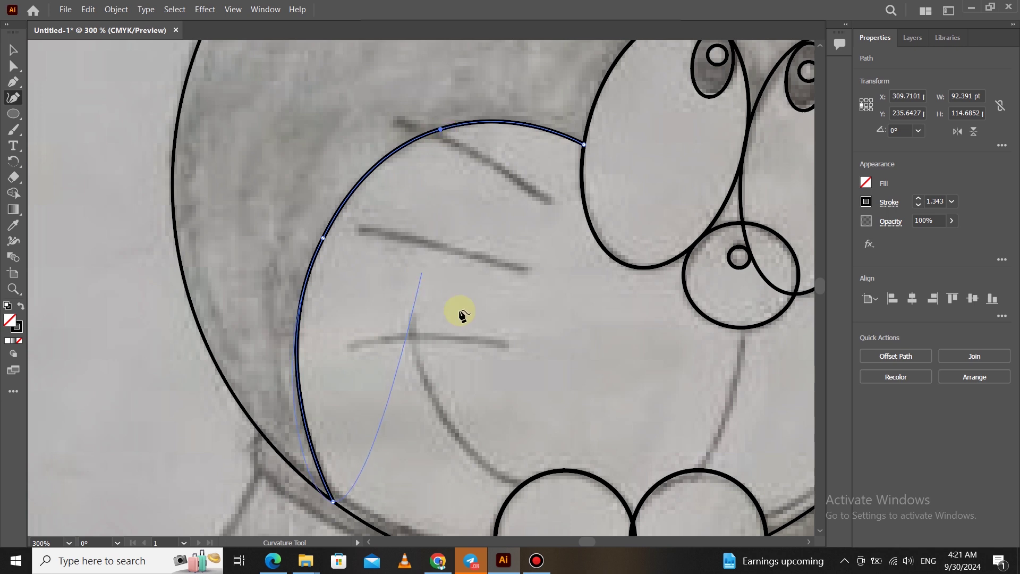
Trace the right face outline with the Pen tool as a curve from the right eye's edge to the head circle's right side
scroll(325, 250, down, 2)
scroll(456, 255, down, 2)
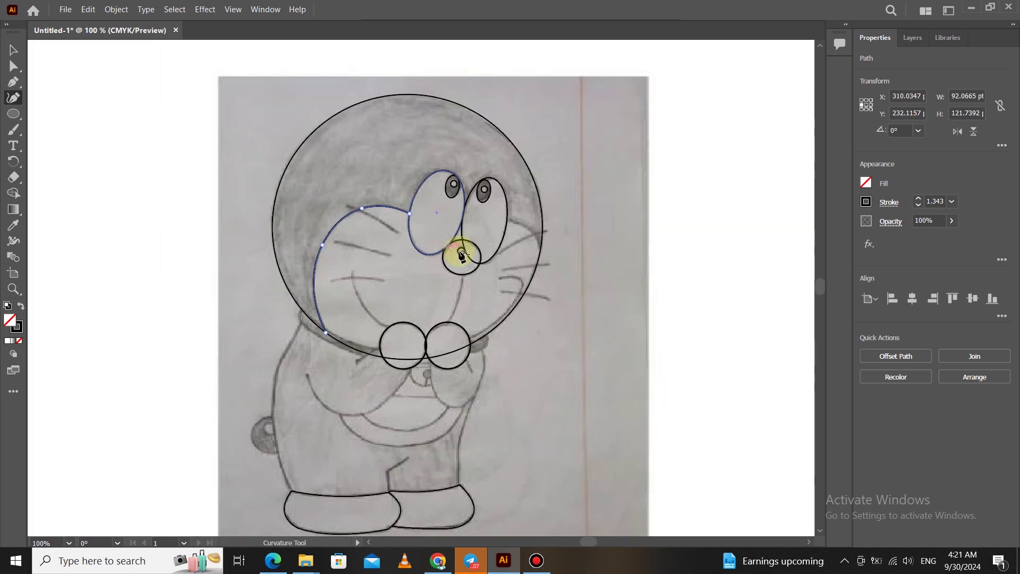
scroll(546, 221, up, 6)
click(394, 218)
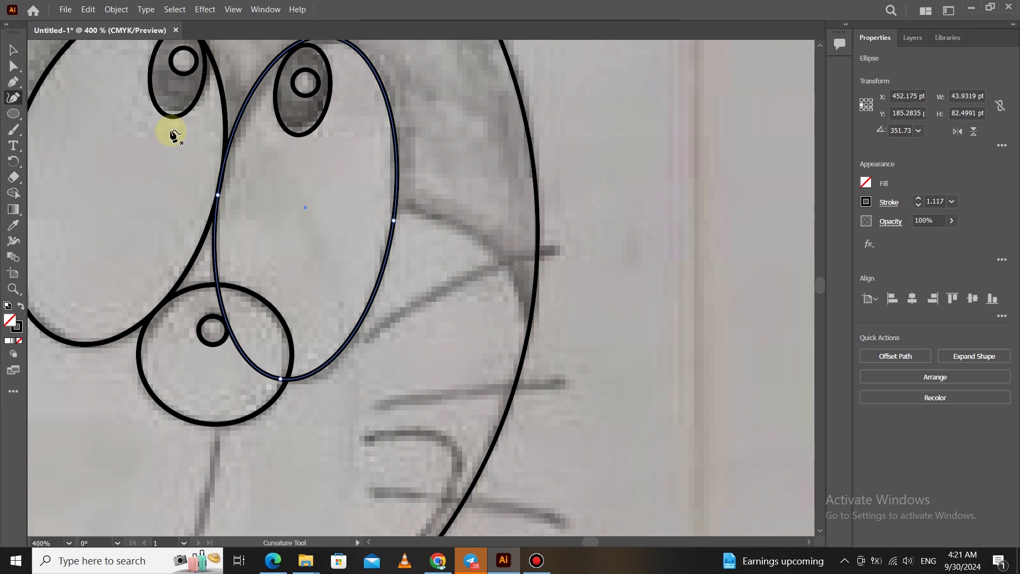
key(v)
key(p)
click(394, 213)
drag(529, 333, 513, 378)
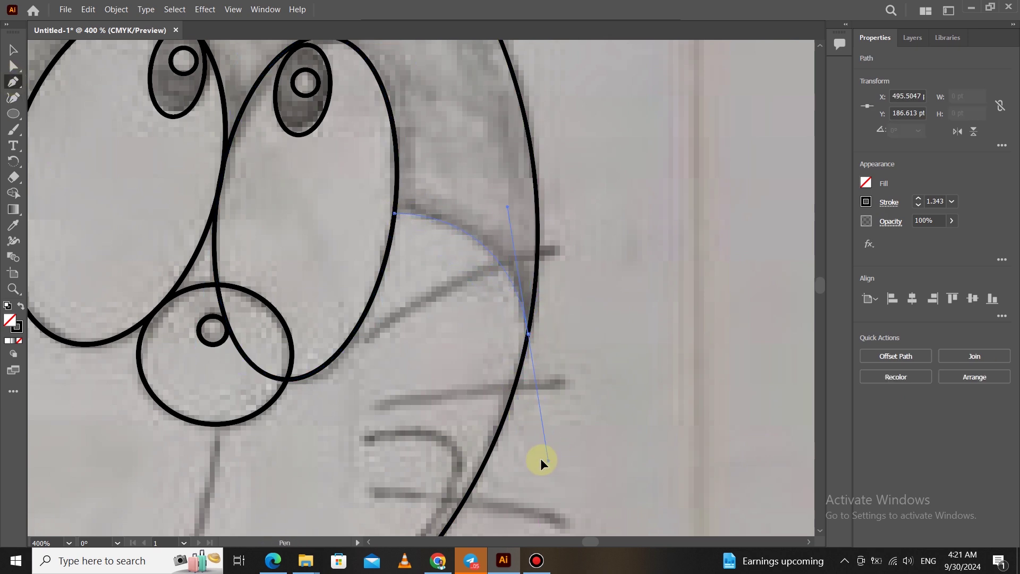
drag(543, 461, 543, 460)
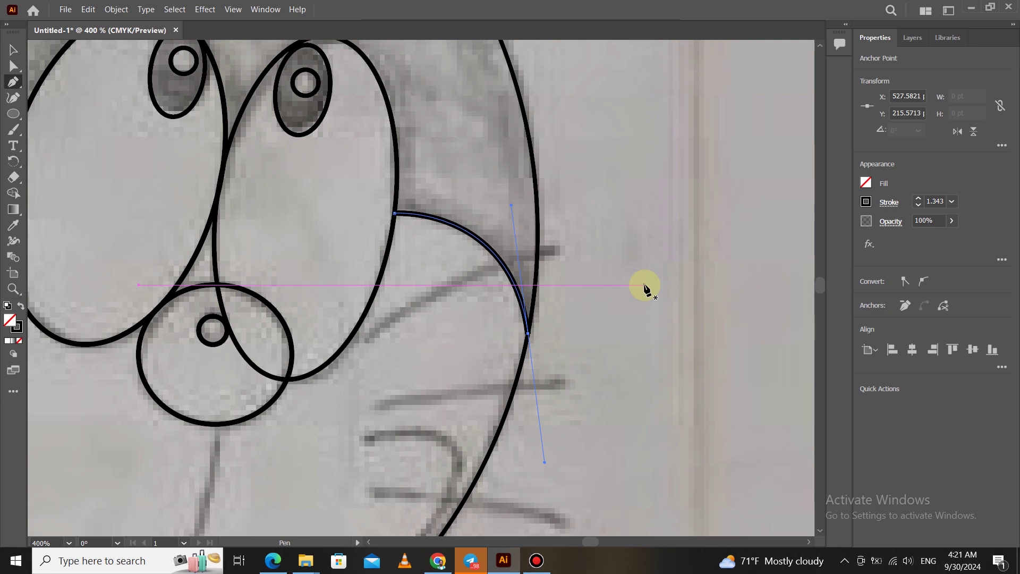
Draw a curved line with the Pen tool from the bottom of the nose to the top of the right hand circle
scroll(540, 314, down, 4)
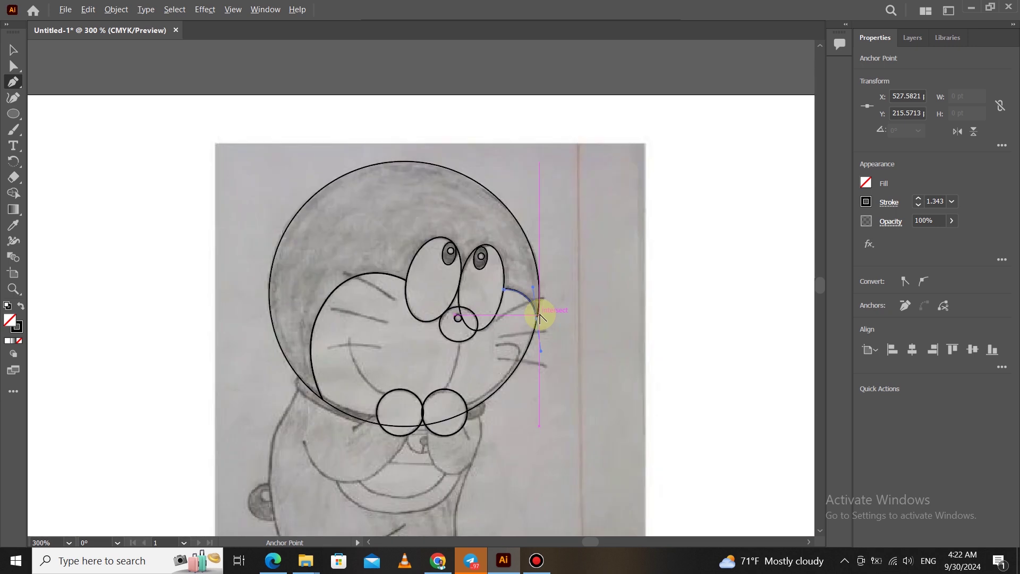
scroll(401, 389, up, 2)
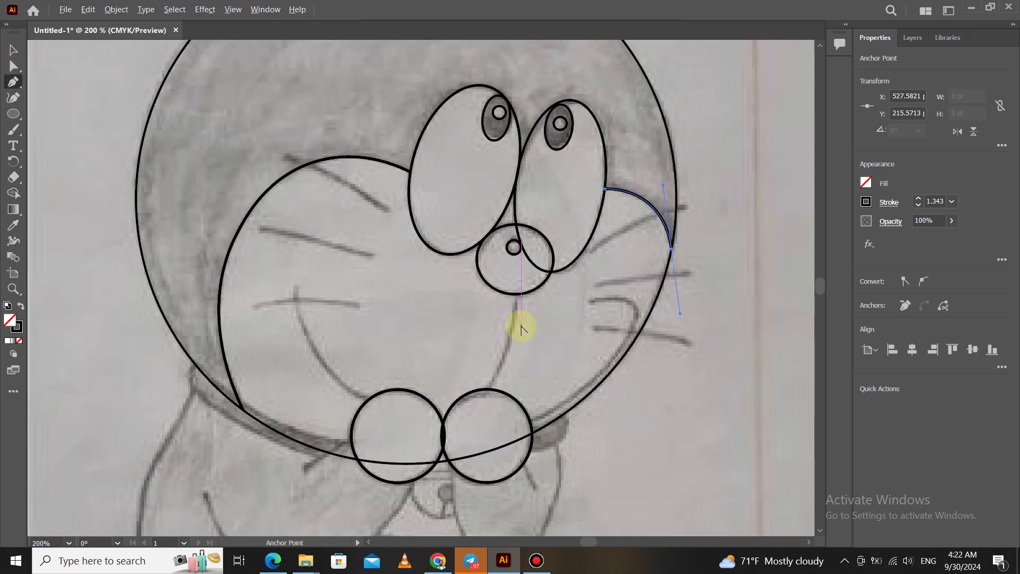
scroll(518, 327, up, 1)
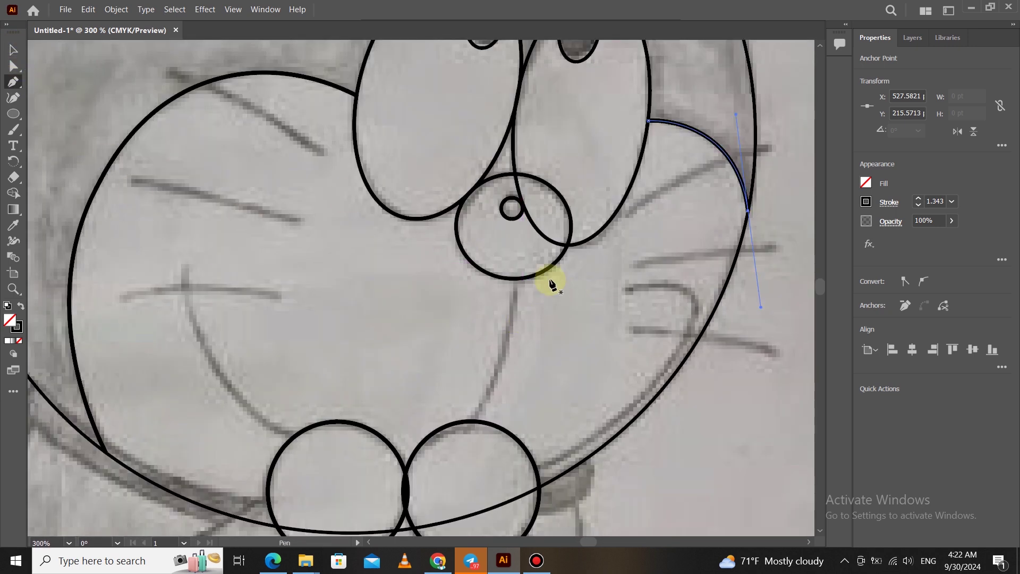
click(513, 278)
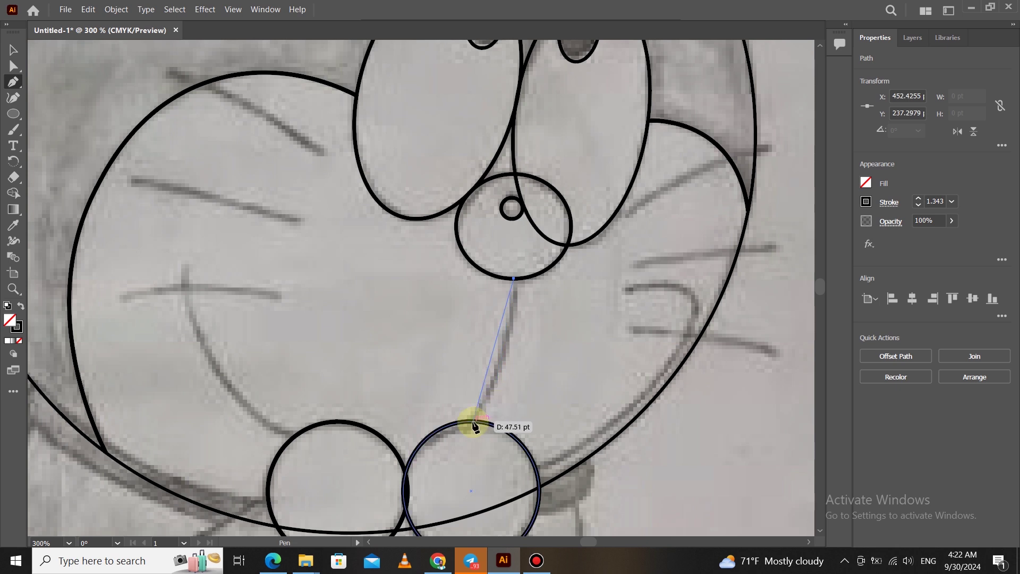
mouse_move(473, 422)
mouse_down()
mouse_move(428, 482)
mouse_move(482, 429)
mouse_up()
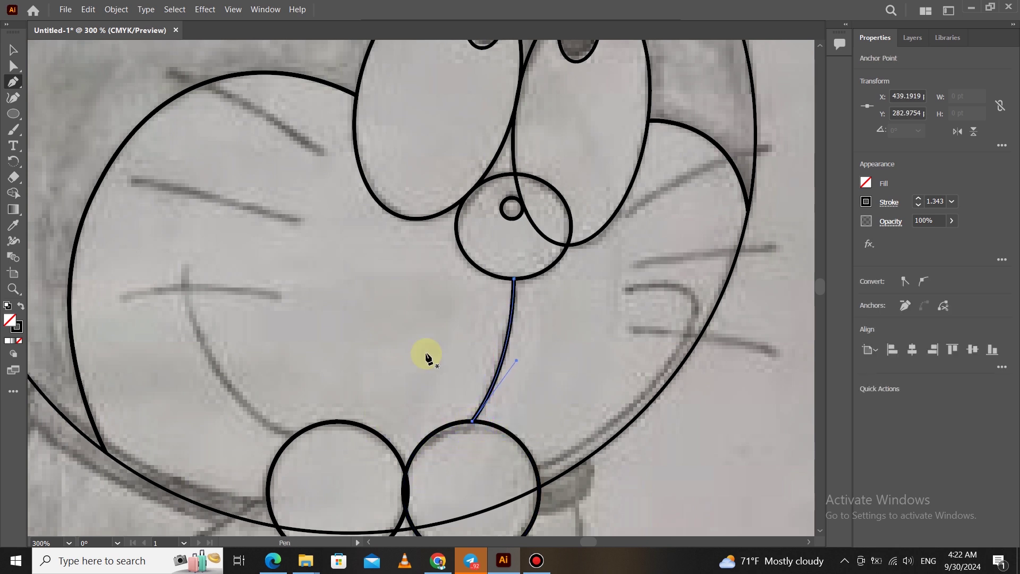
Trace the left side of the smile as a curve from the cheek down to the left hand circle
scroll(458, 341, down, 2)
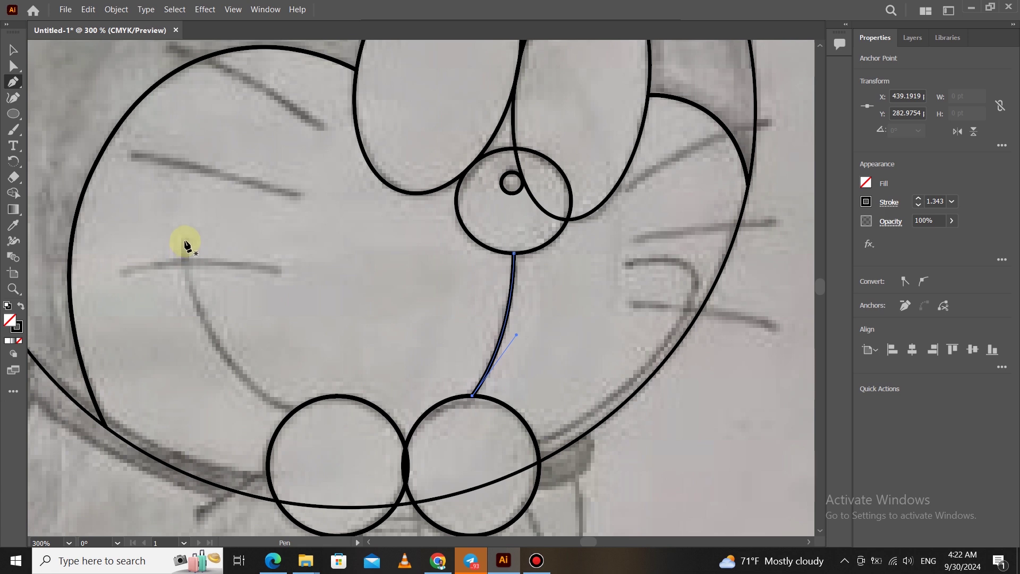
click(184, 241)
mouse_move(295, 412)
mouse_down()
mouse_move(405, 451)
mouse_move(399, 467)
mouse_move(410, 463)
mouse_move(306, 425)
mouse_move(325, 458)
mouse_move(295, 410)
mouse_up()
Trace the right side of the mouth as a hooked curve from the cheek down to the right hand circle, about 51 by 58 pt
scroll(325, 330, down, 1)
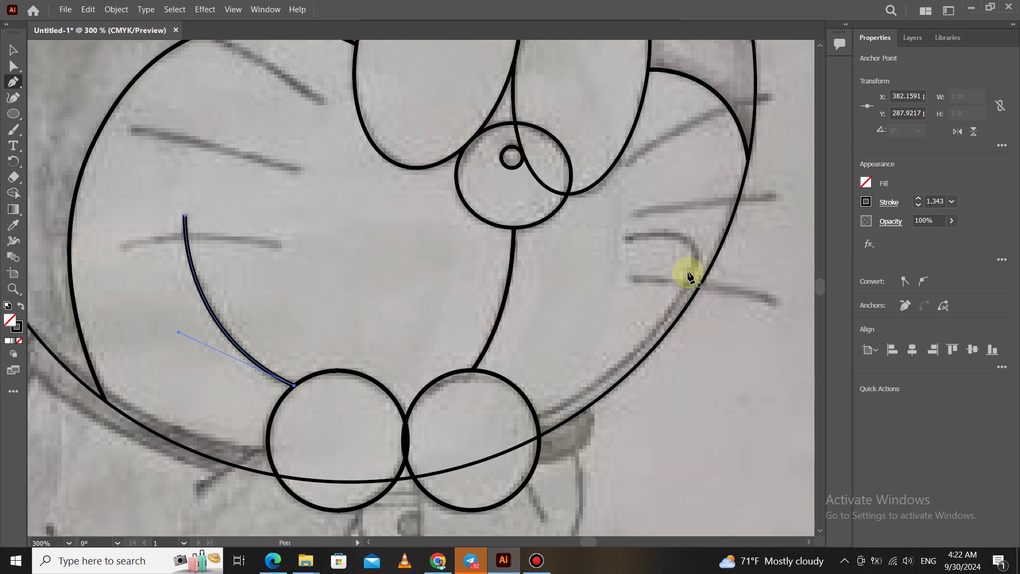
mouse_move(625, 239)
mouse_down()
mouse_move(668, 278)
mouse_move(624, 240)
mouse_up()
drag(536, 419, 237, 498)
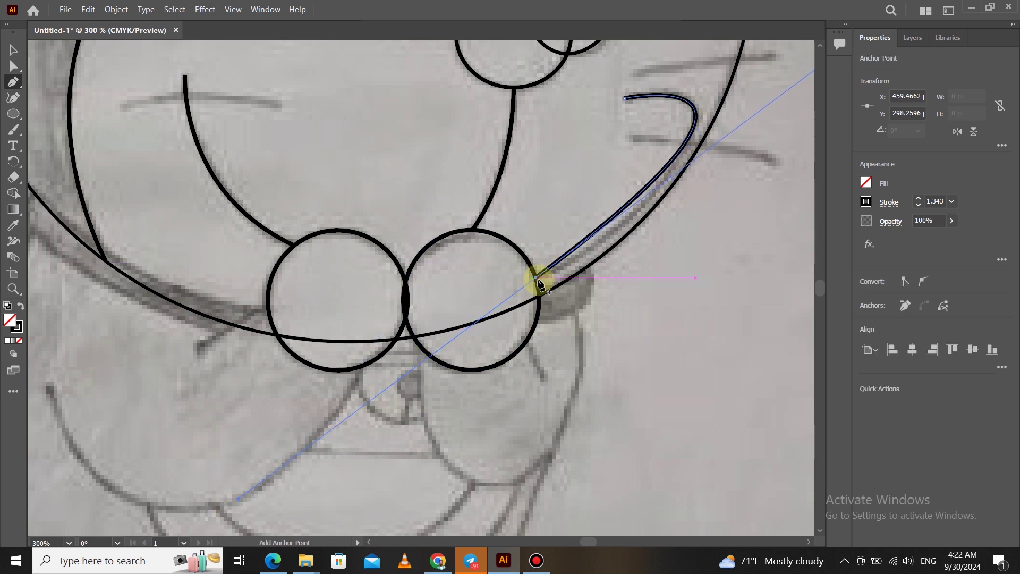
Bend the lower part of the right mouth curve slightly outward with the Curvature tool to follow the sketch
click(14, 98)
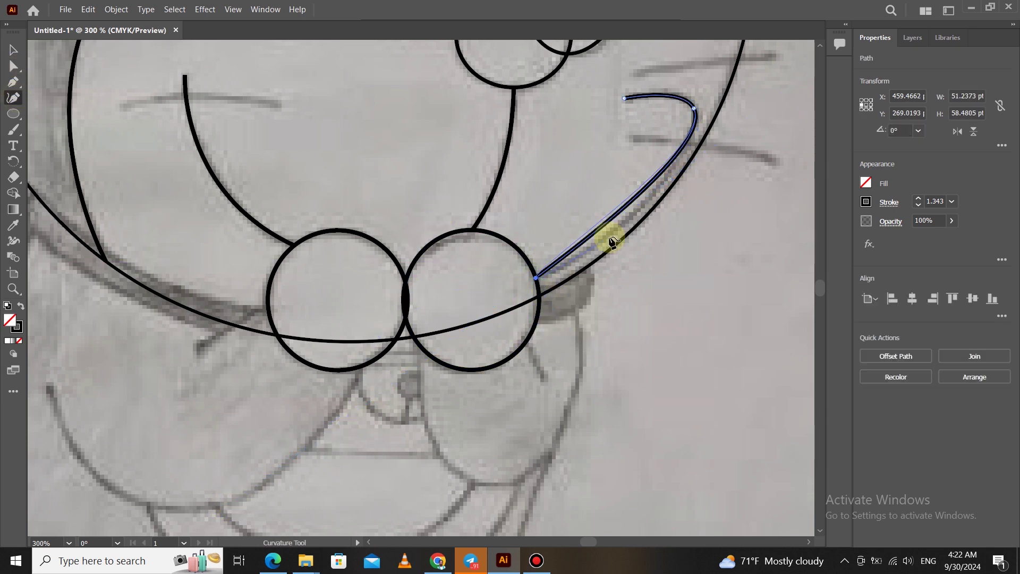
drag(635, 207, 638, 212)
scroll(613, 274, down, 3)
scroll(634, 274, up, 3)
scroll(489, 292, down, 1)
scroll(487, 271, up, 1)
scroll(505, 262, up, 1)
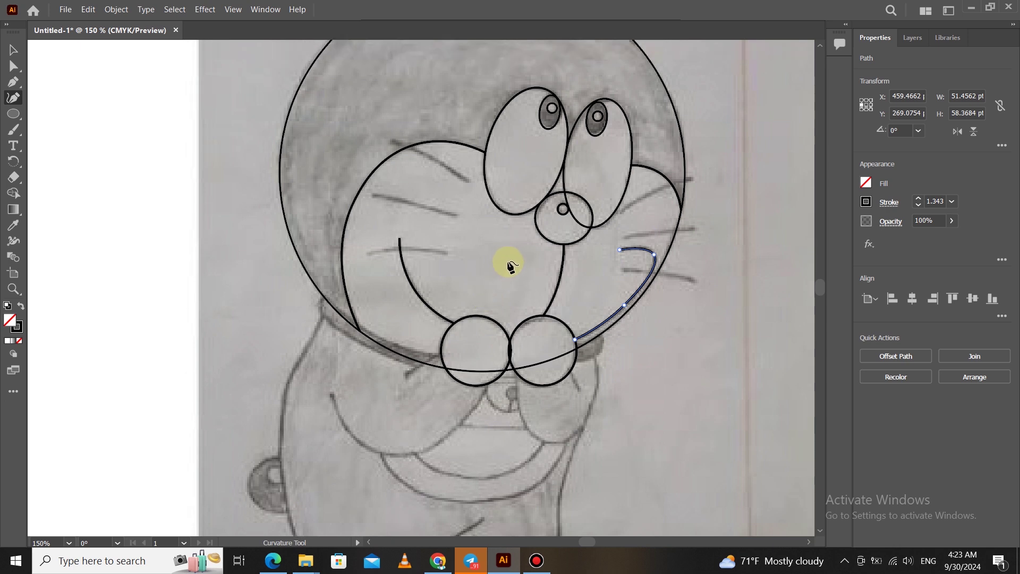
Trace the whiskers on both cheeks as separate open strokes with the Pen tool, following the sketch
scroll(416, 157, up, 1)
scroll(425, 176, up, 2)
scroll(437, 192, up, 3)
key(p)
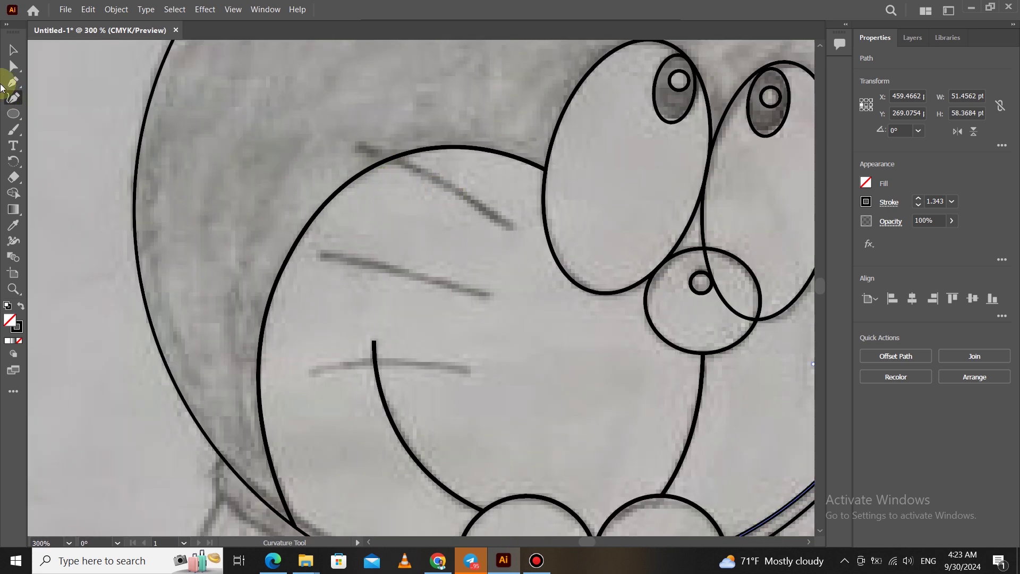
click(513, 229)
scroll(400, 343, up, 1)
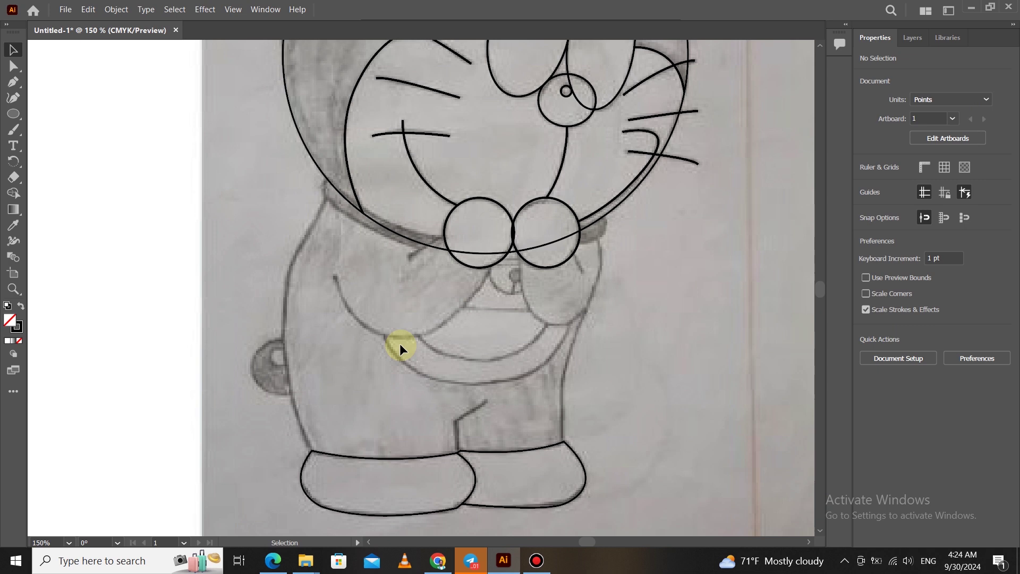
Trace the left part of the collar as a closed curved band from the head outline to the left hand circle
scroll(400, 343, down, 1)
scroll(400, 344, up, 1)
scroll(401, 346, down, 2)
scroll(333, 168, up, 2)
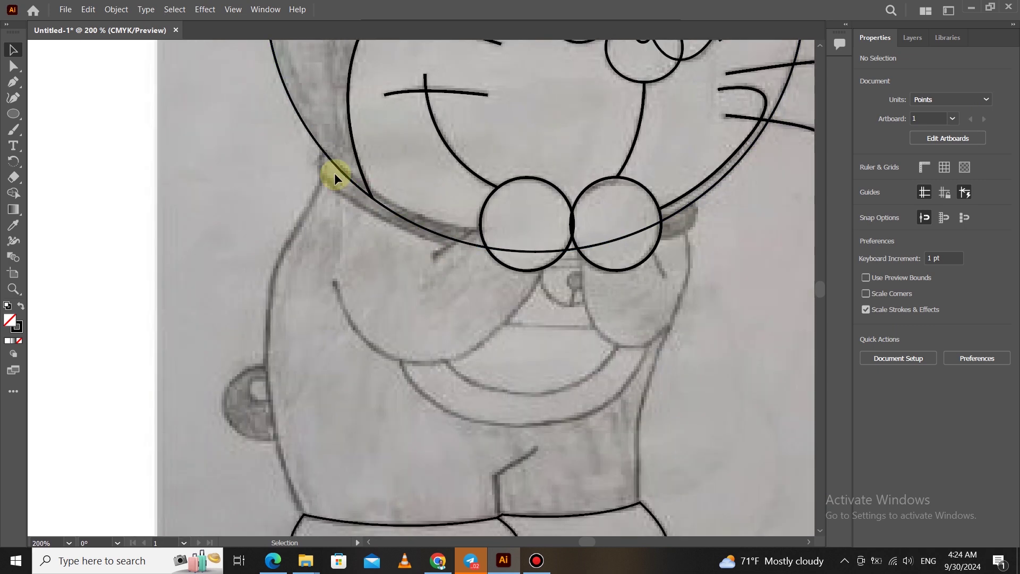
click(326, 155)
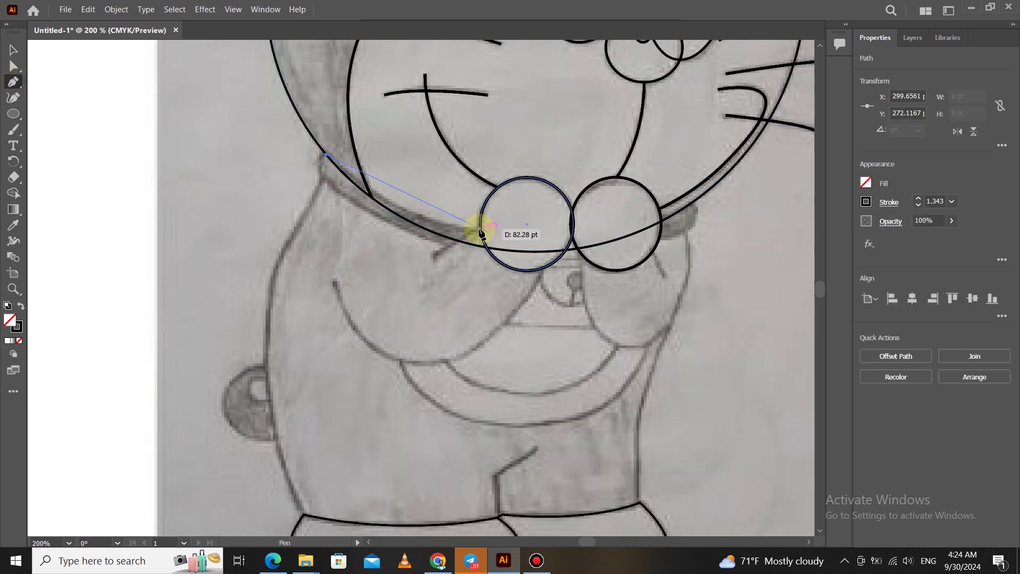
drag(481, 231, 449, 246)
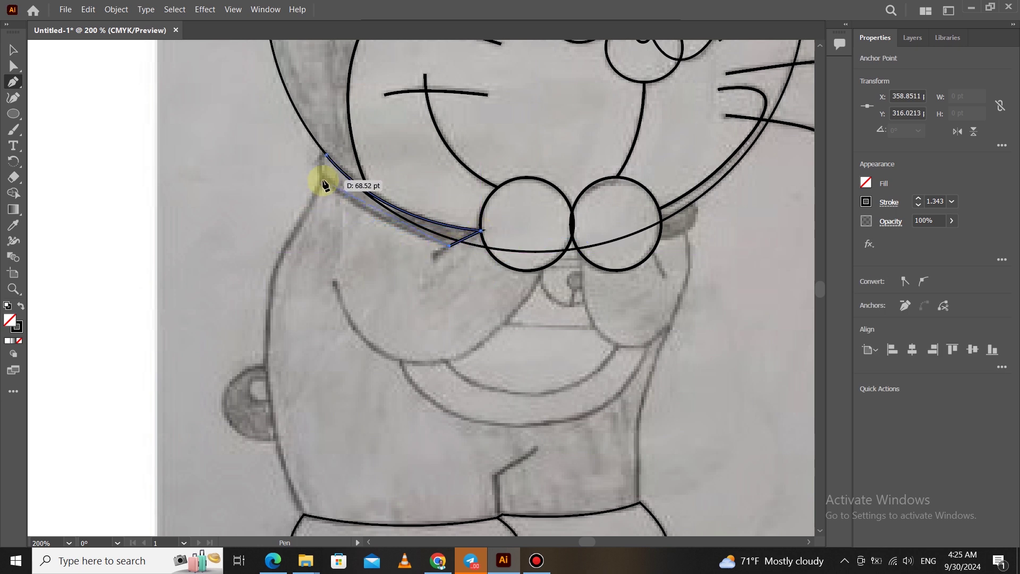
mouse_move(325, 155)
mouse_down()
mouse_move(319, 212)
mouse_move(323, 159)
mouse_move(336, 164)
mouse_up()
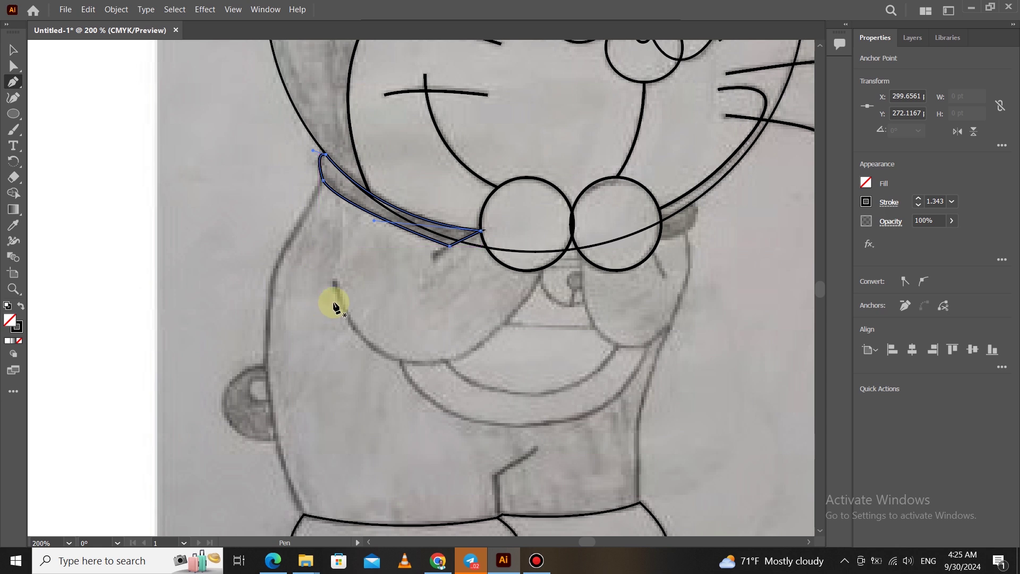
click(13, 50)
click(263, 201)
Trace the right end of the collar as a small closed curved shape between the head outline and the right hand circle
scroll(265, 201, down, 1)
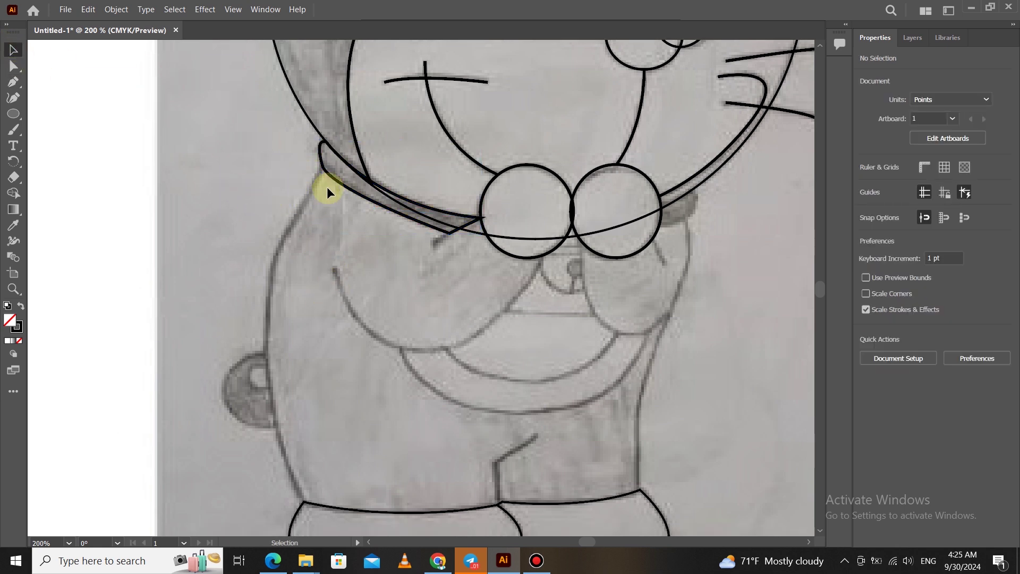
key(p)
scroll(689, 211, up, 1)
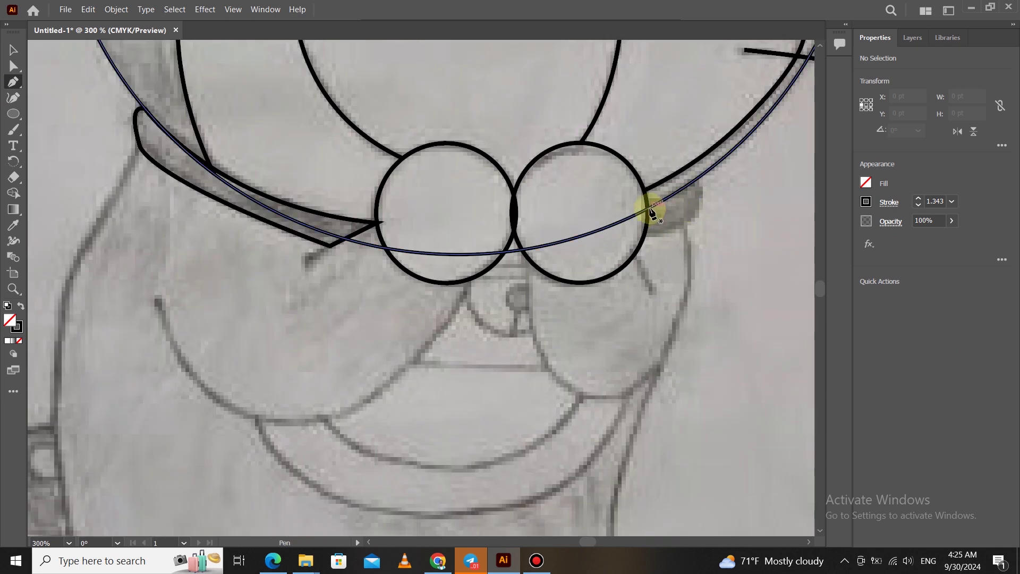
click(697, 178)
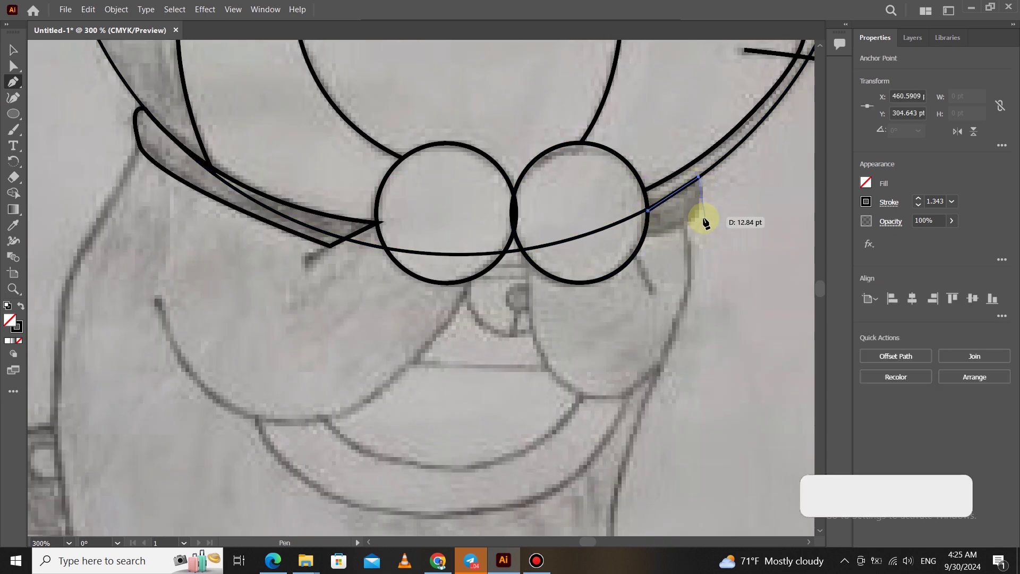
drag(645, 235, 570, 234)
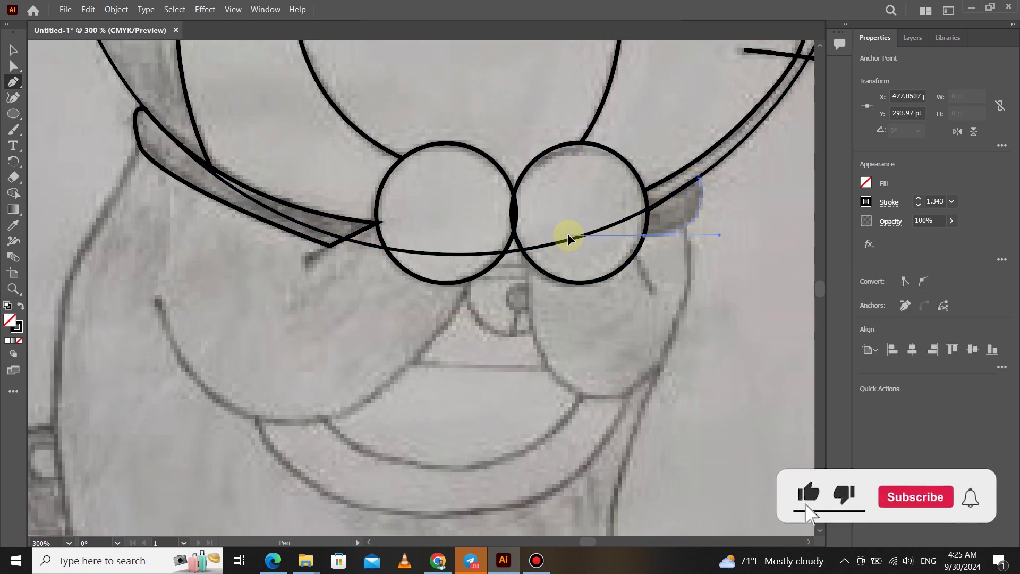
click(647, 210)
Trace the left side of the body as a curve from the collar down to the top of the left foot
scroll(581, 276, down, 3)
scroll(370, 210, up, 1)
scroll(371, 209, down, 1)
click(369, 171)
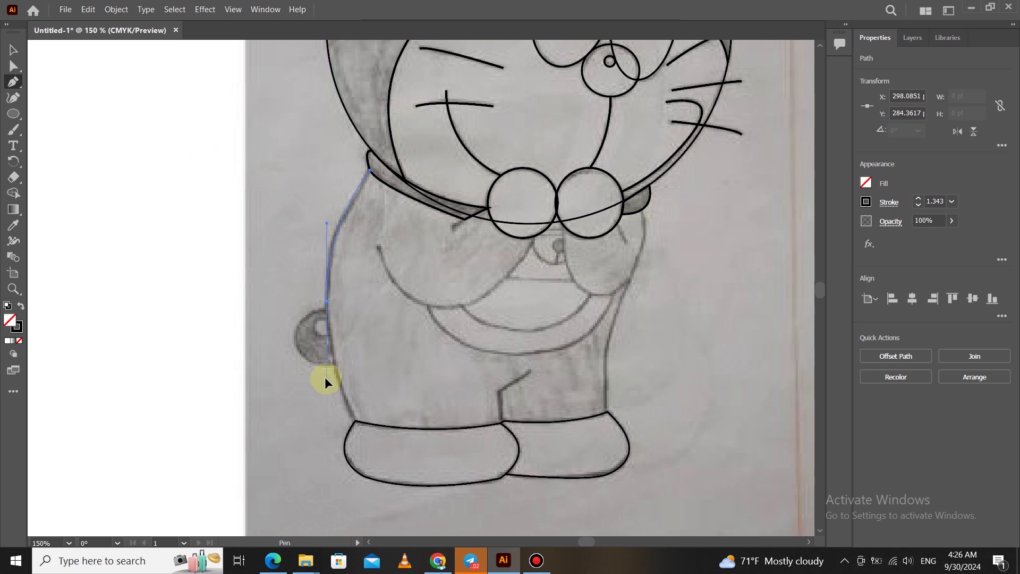
drag(325, 378, 325, 377)
scroll(297, 292, down, 2)
click(327, 224)
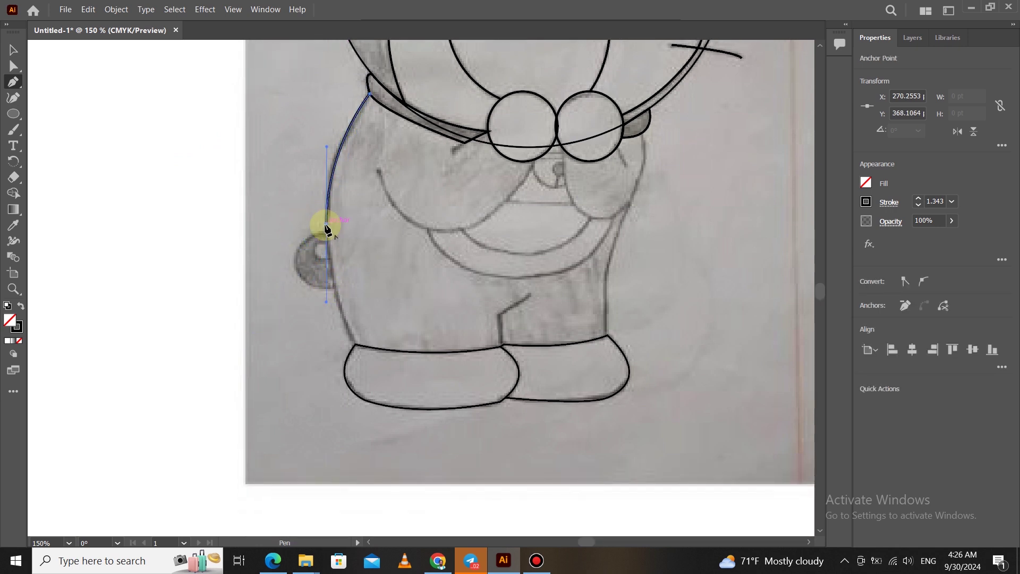
drag(372, 353, 372, 353)
click(356, 346)
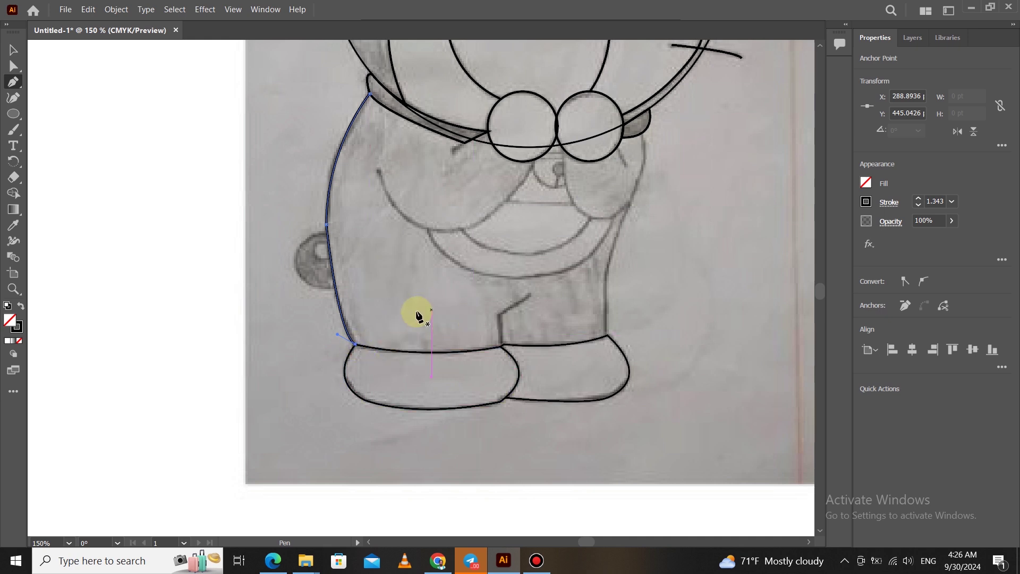
Draw the line between the legs, going straight up from where the feet meet and angling up to the right
scroll(505, 332, up, 5)
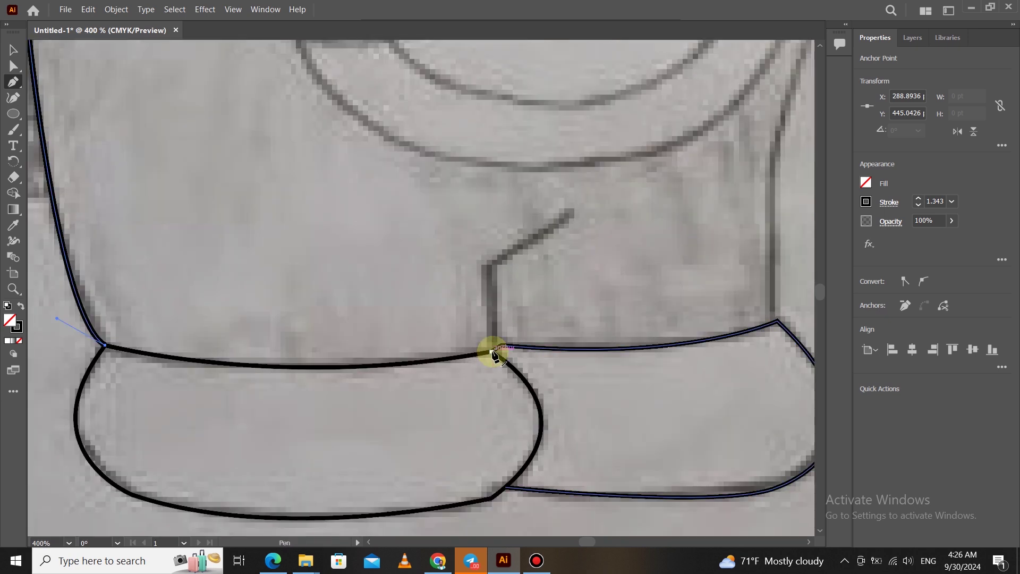
click(491, 266)
drag(570, 215, 584, 206)
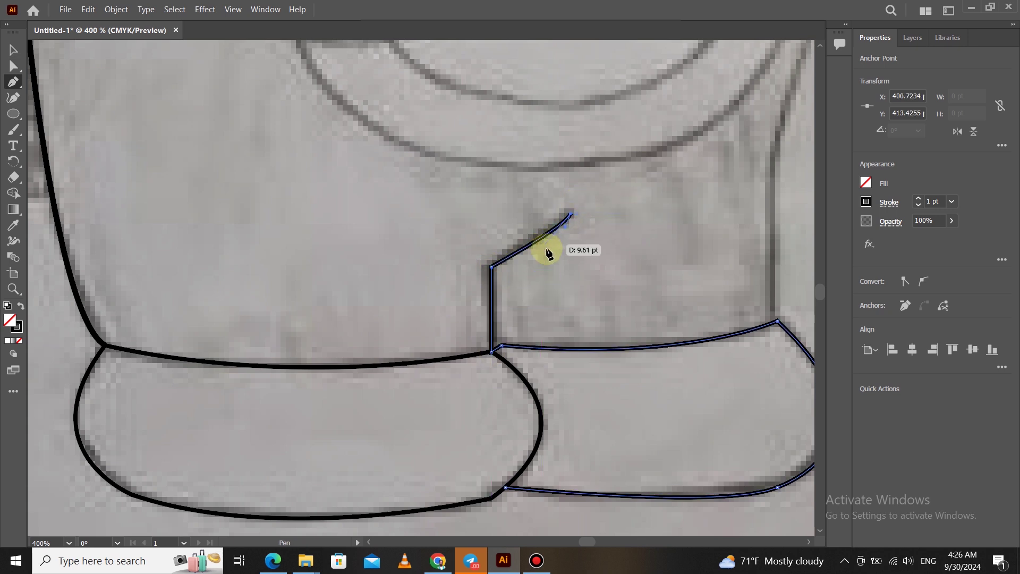
Trace the tail as a round arc on the left body edge and add a small highlight circle inside it
scroll(526, 276, down, 5)
scroll(292, 191, up, 5)
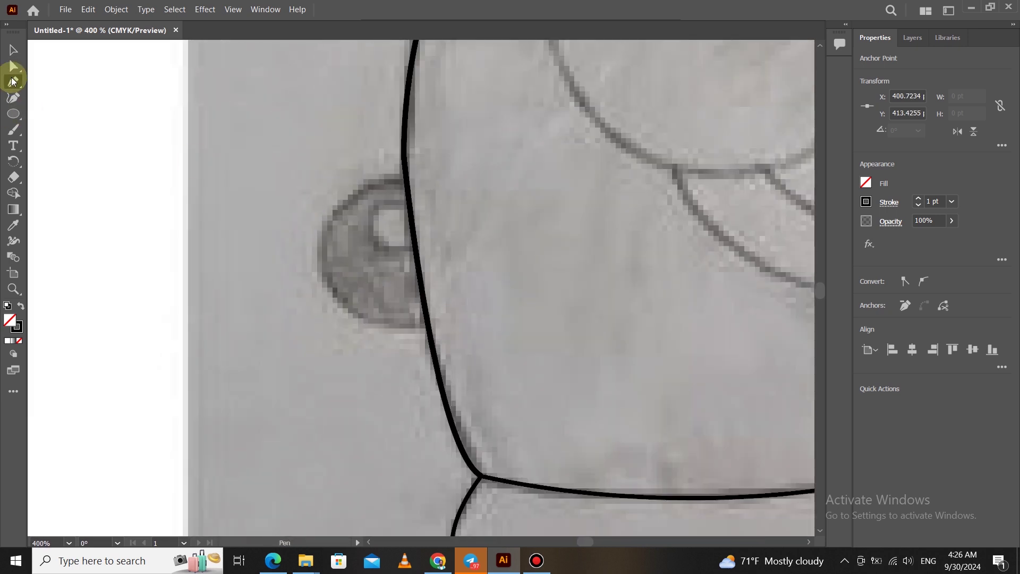
drag(429, 325, 495, 337)
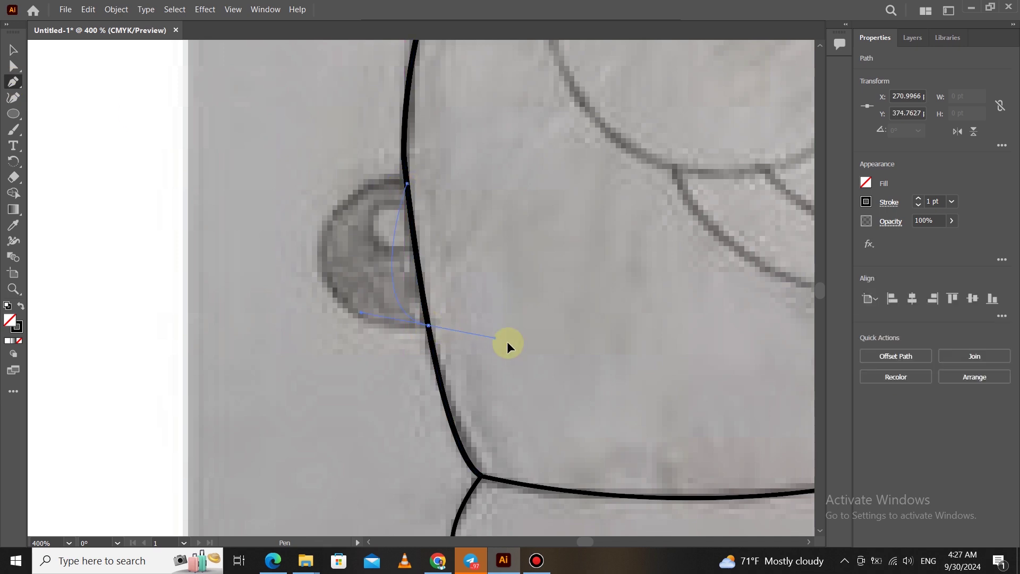
click(13, 97)
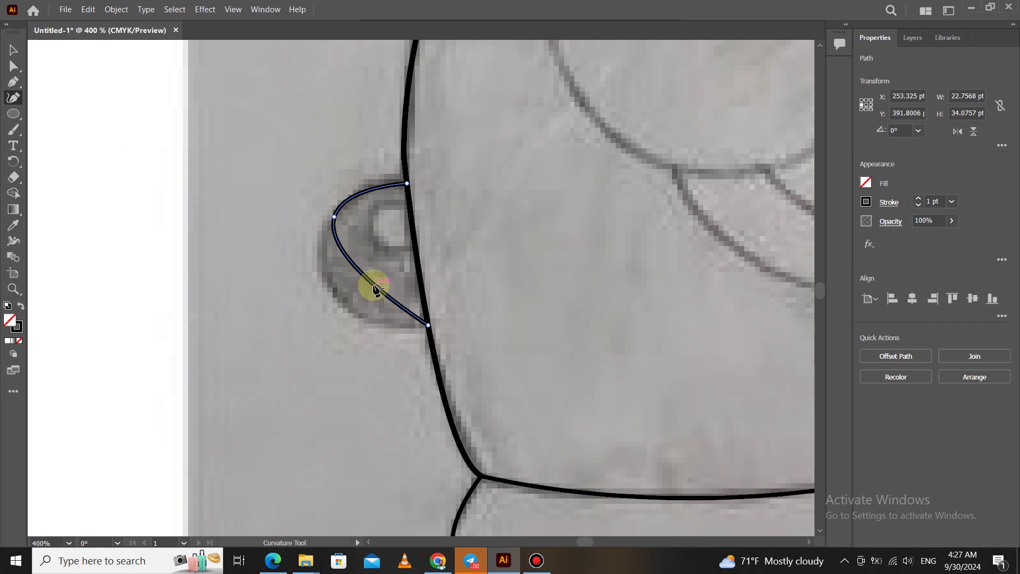
drag(335, 217, 319, 251)
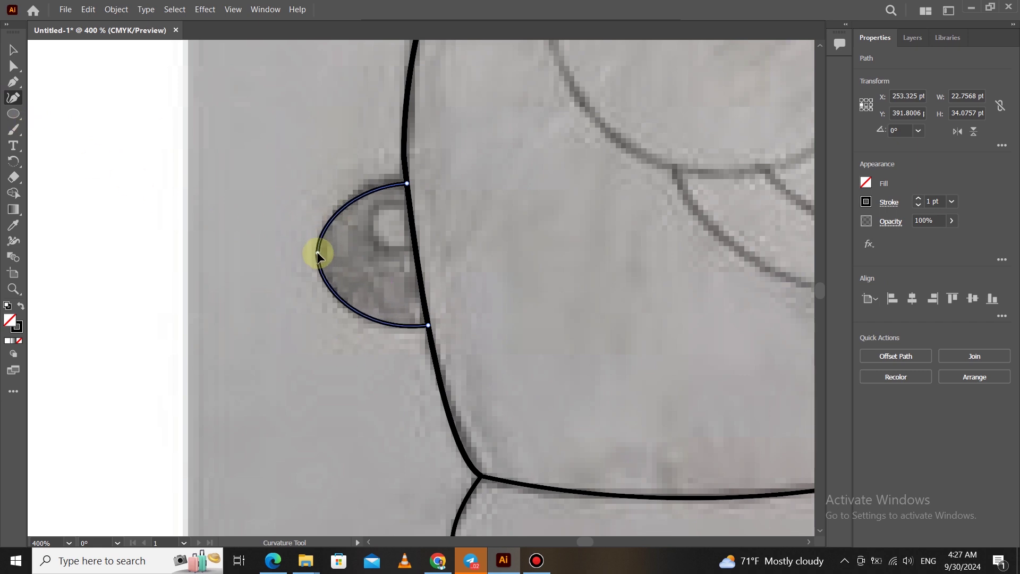
click(13, 113)
drag(375, 210, 414, 245)
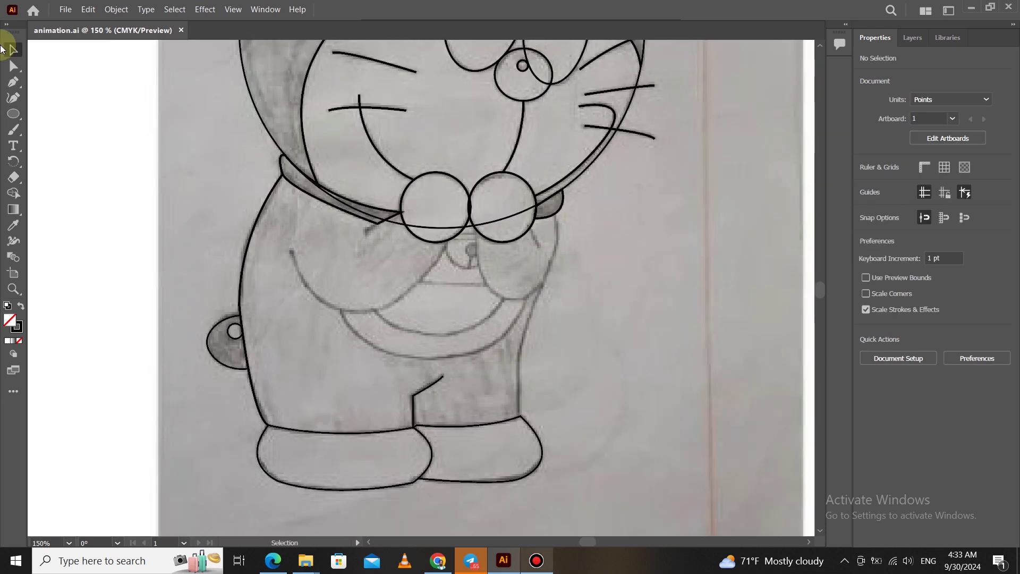
Trace the right side of the body with the Pen tool from the collar end down to the top of the right foot
click(13, 81)
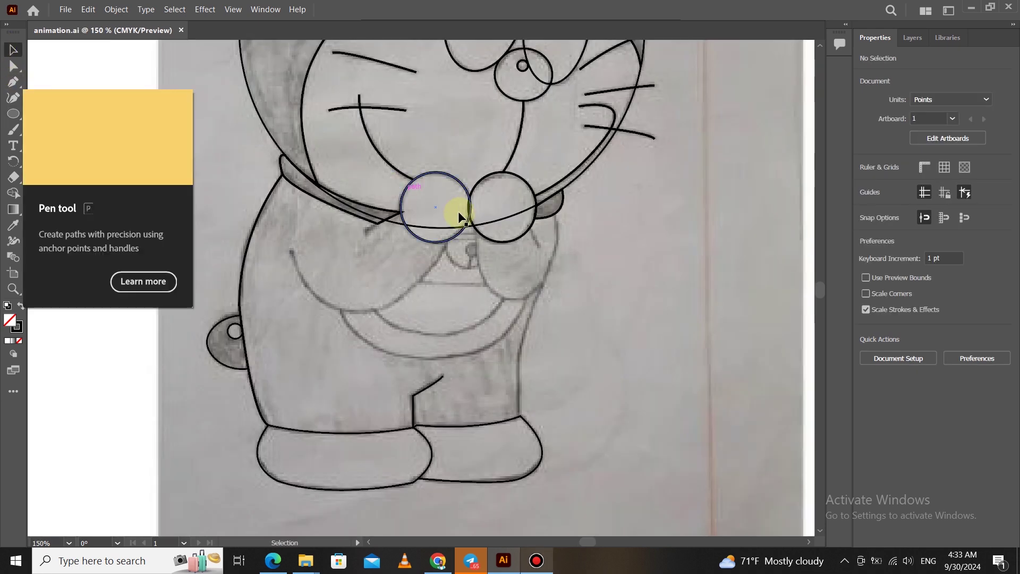
click(556, 214)
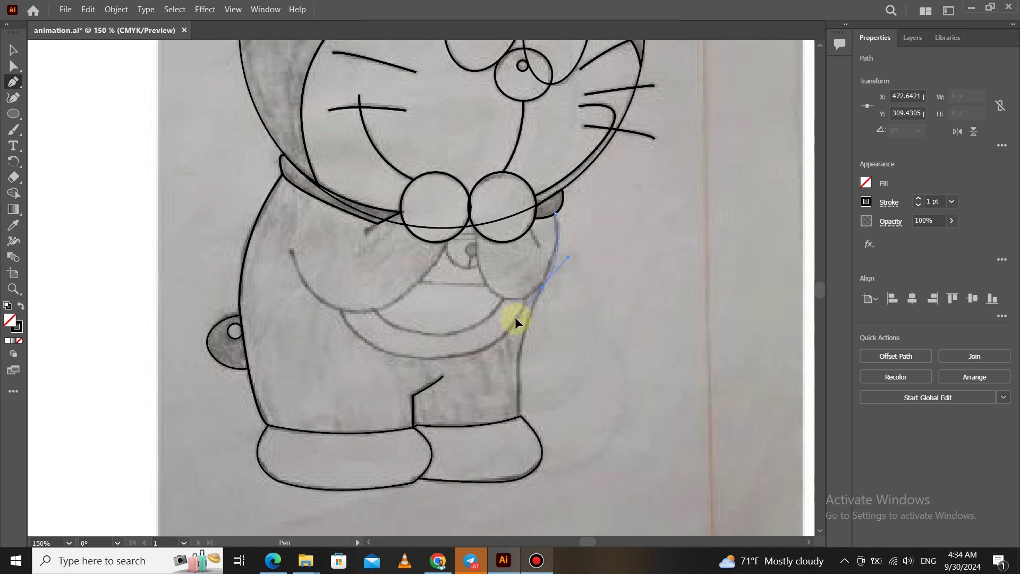
drag(511, 351, 515, 340)
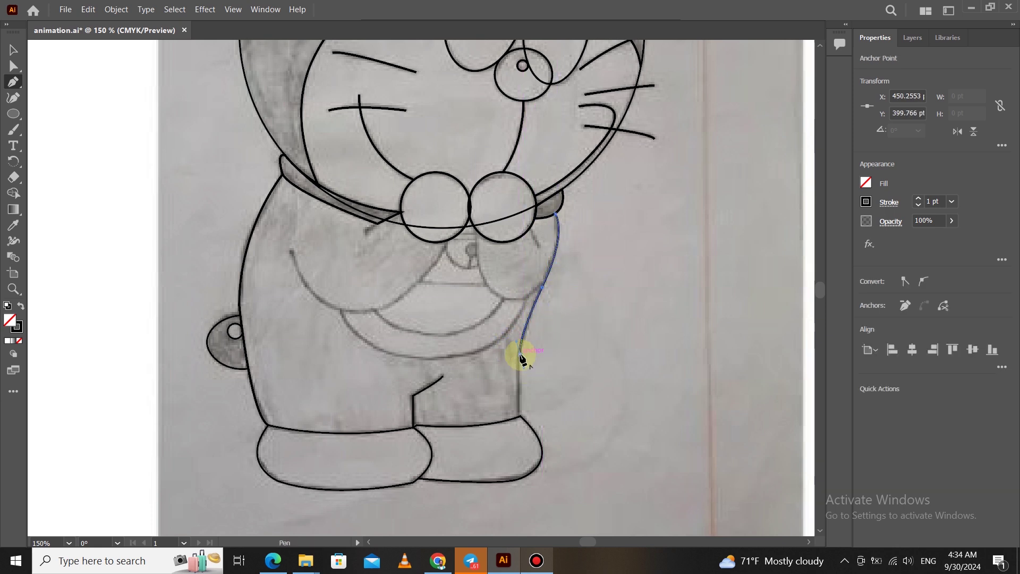
scroll(522, 417, up, 2)
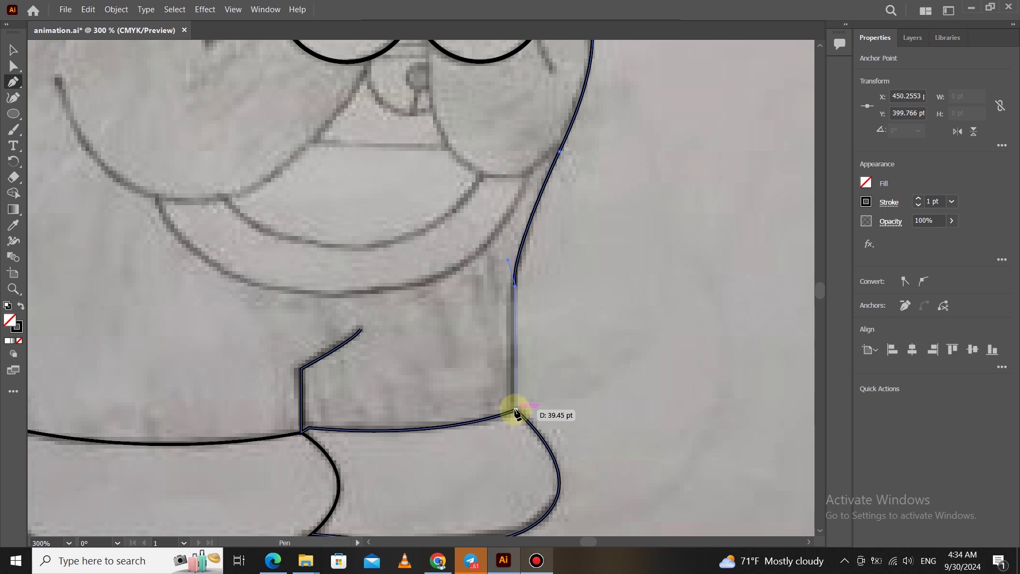
click(518, 414)
Draw the short crease line on the right arm, slanting down from the edge of the right hand circle
scroll(584, 391, down, 2)
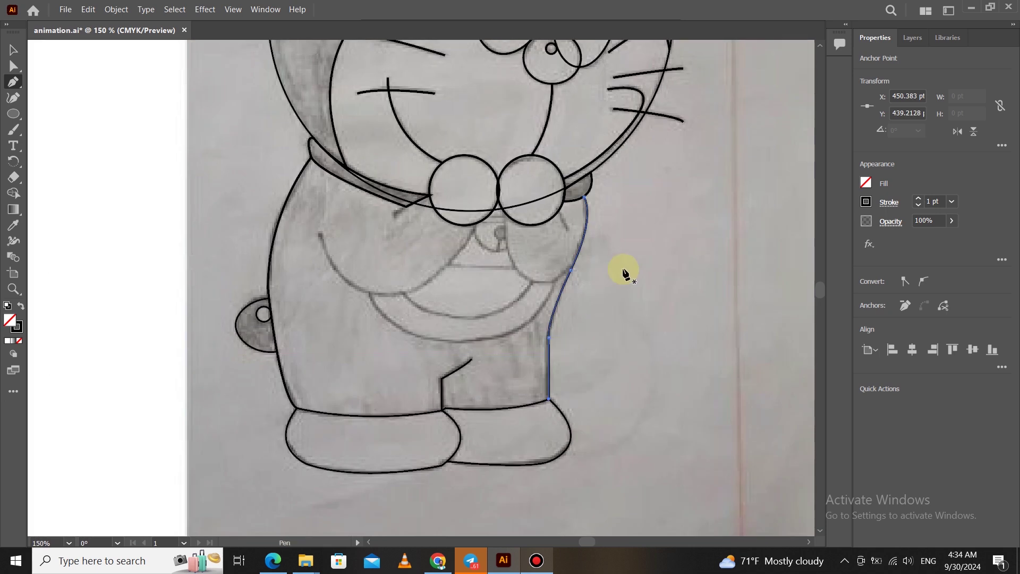
scroll(485, 234, up, 3)
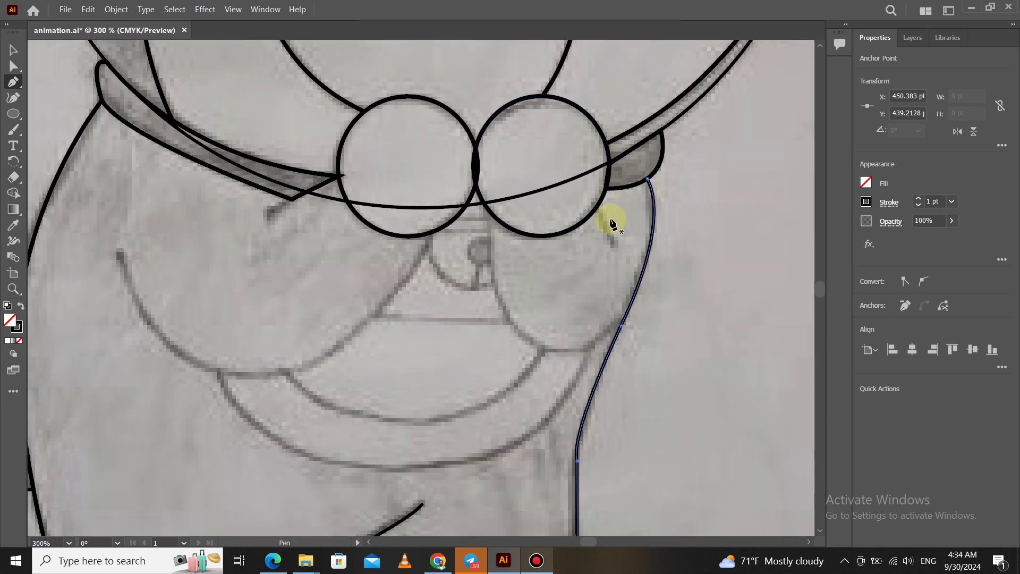
click(597, 208)
click(612, 244)
Draw the lower edge of the left arm as a curve about 100 pt wide, starting at the bottom of the left hand circle
scroll(484, 237, left, 3)
click(509, 222)
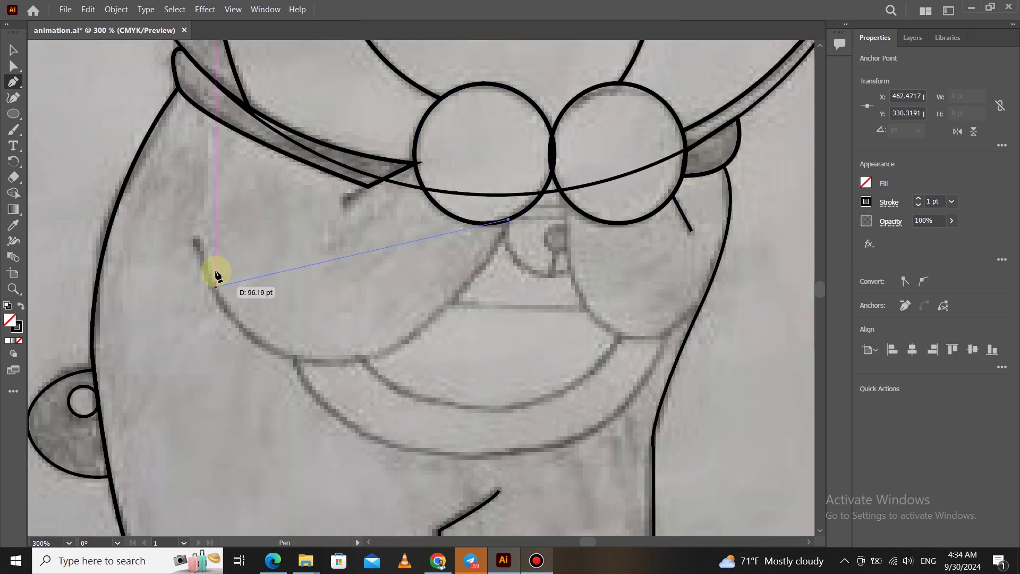
drag(198, 242, 272, 137)
scroll(307, 212, up, 3)
scroll(293, 279, down, 3)
drag(306, 260, 225, 211)
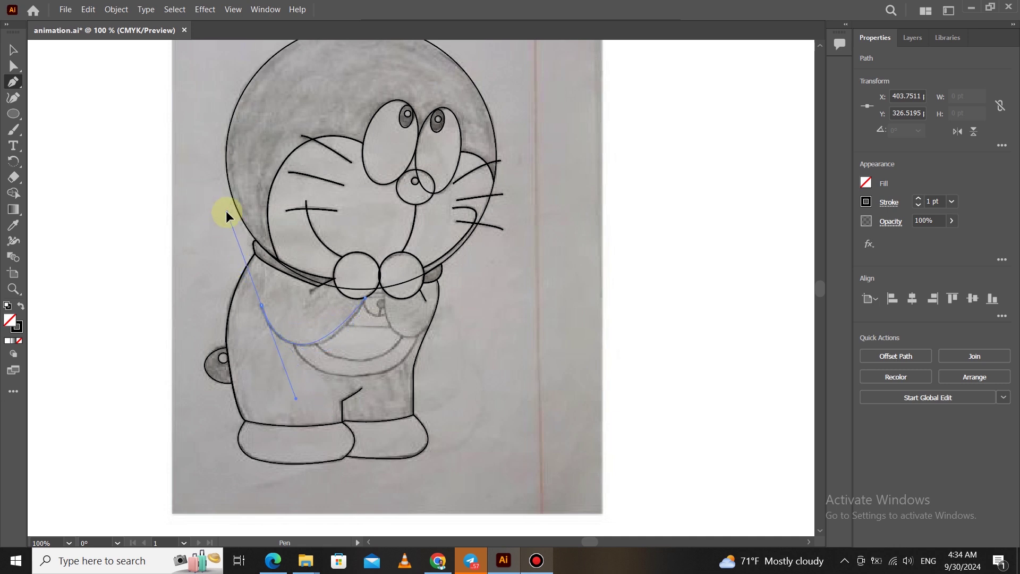
Bend the left arm curve slightly outward with the Curvature tool to match the sketch
scroll(259, 348, up, 2)
key(shift+grave)
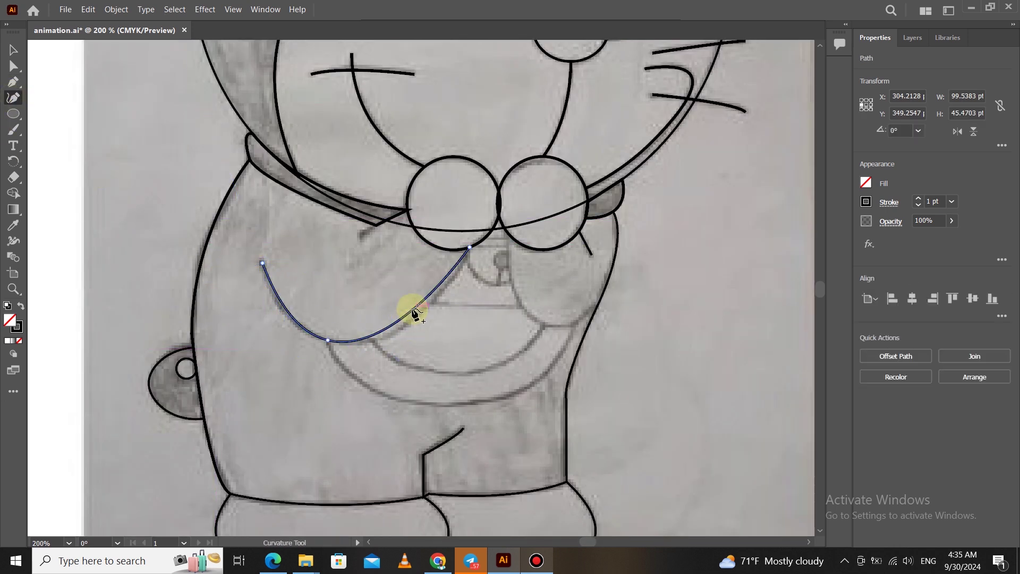
drag(414, 311, 419, 316)
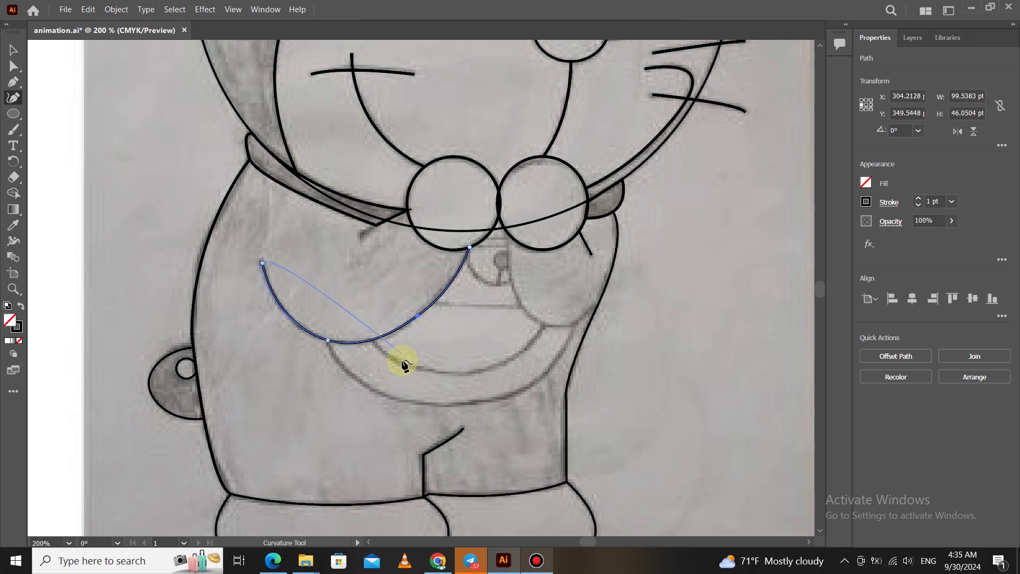
Trace the lower edge of the right arm as a curve from the right hand circle to the right body outline
click(13, 81)
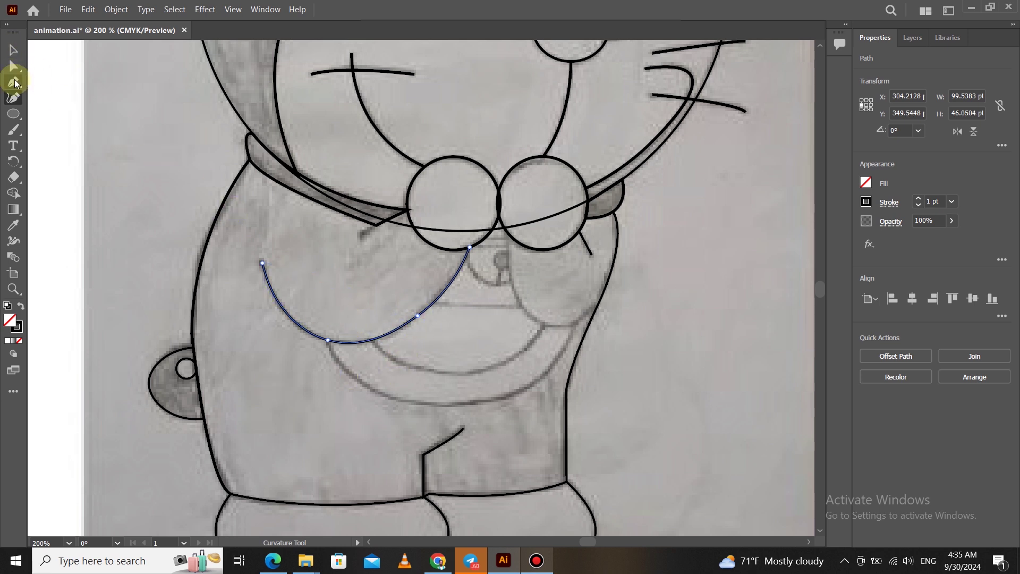
scroll(575, 278, up, 1)
click(456, 208)
drag(587, 315, 617, 250)
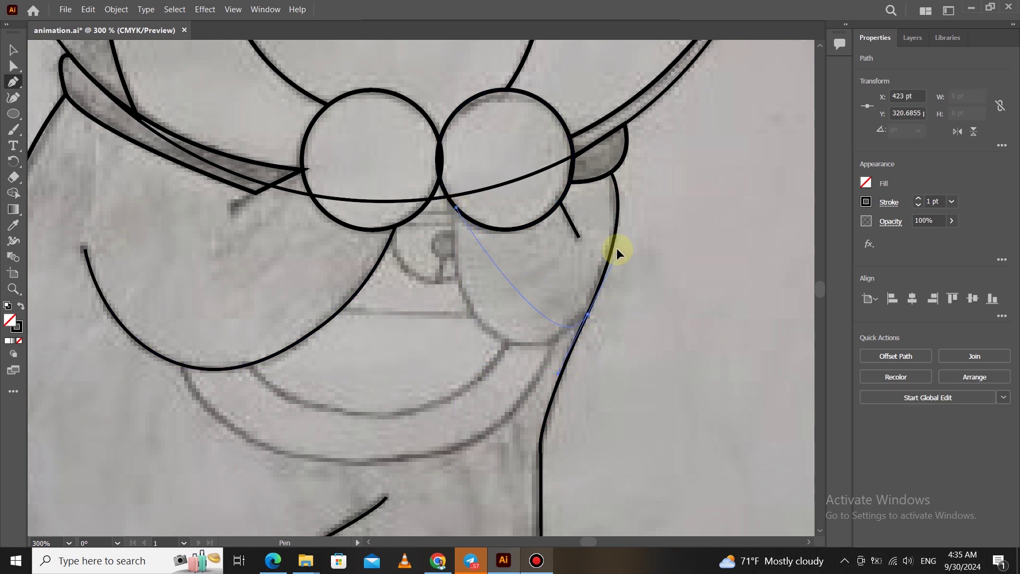
drag(727, 208, 727, 208)
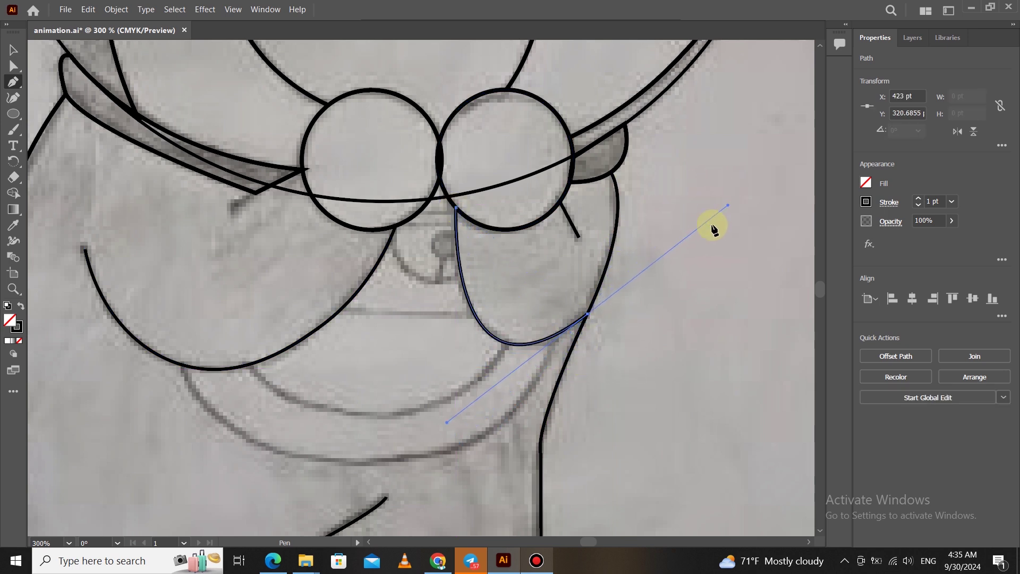
click(588, 316)
Trace the belly pocket's lower curve between the two arms, about 82 pt wide, and bend it with the Curvature tool to match the sketch
scroll(440, 341, down, 1)
drag(440, 342, 519, 345)
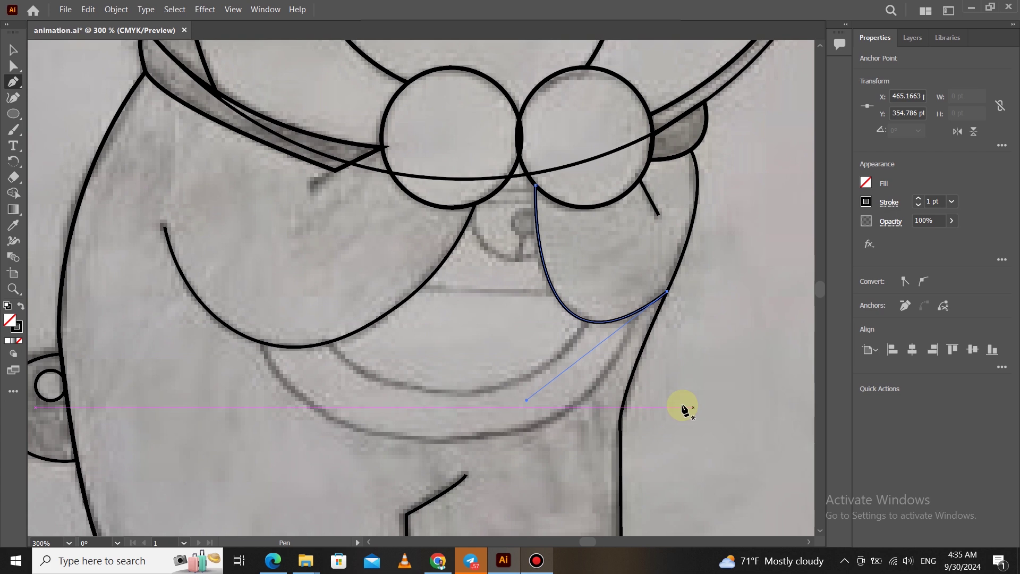
click(330, 342)
drag(587, 321, 631, 255)
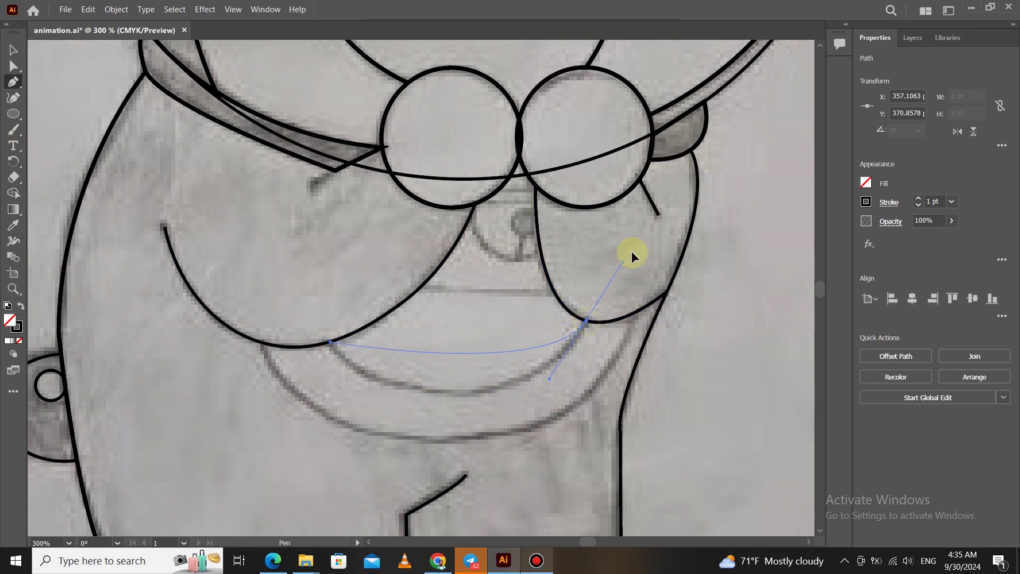
drag(756, 167, 758, 176)
click(587, 321)
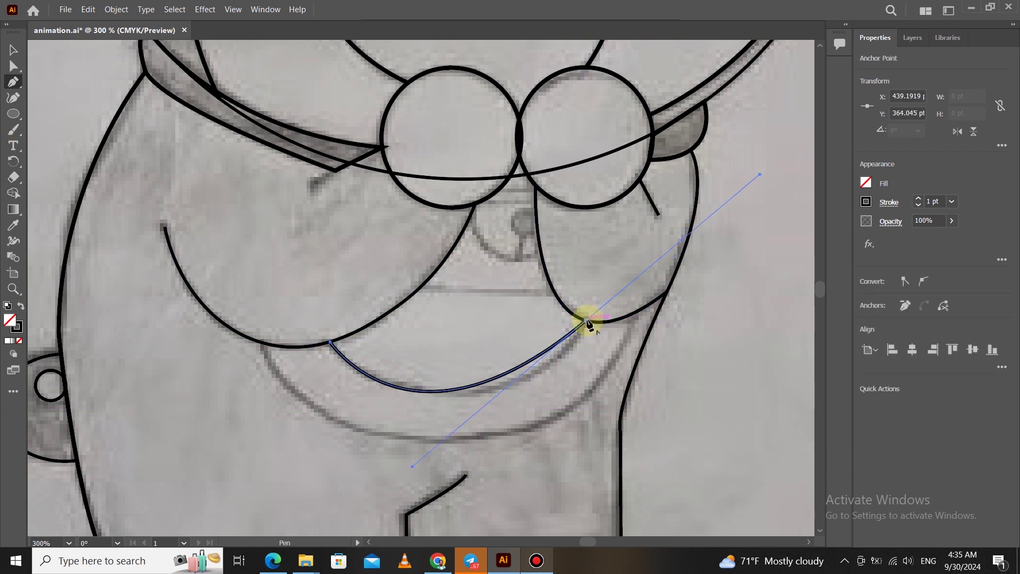
click(14, 98)
click(526, 366)
click(542, 368)
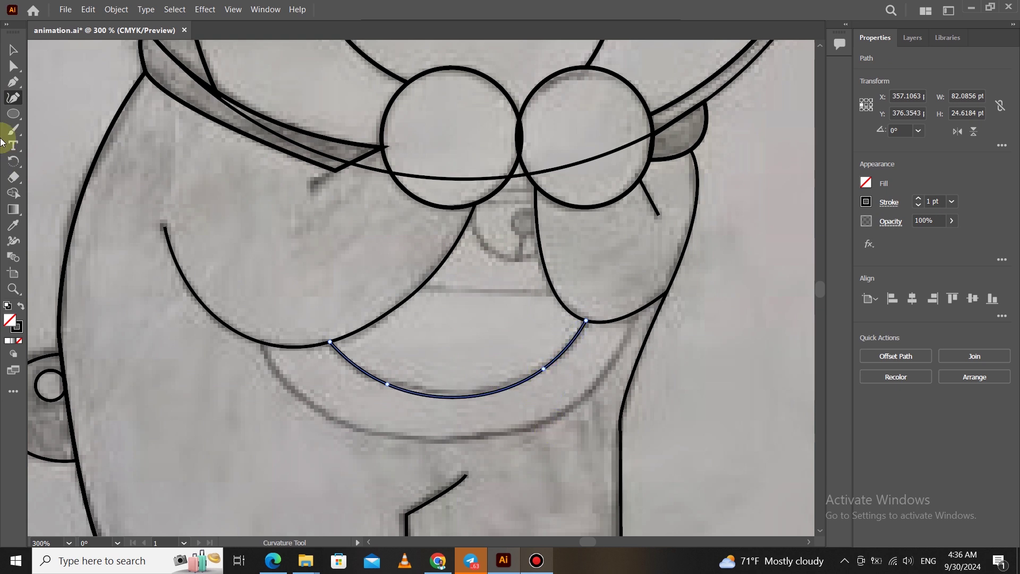
Trace the belly patch's outer curve below the pocket, about 120 pt wide and 43 pt tall, shaping it with the Curvature tool
click(14, 82)
click(262, 343)
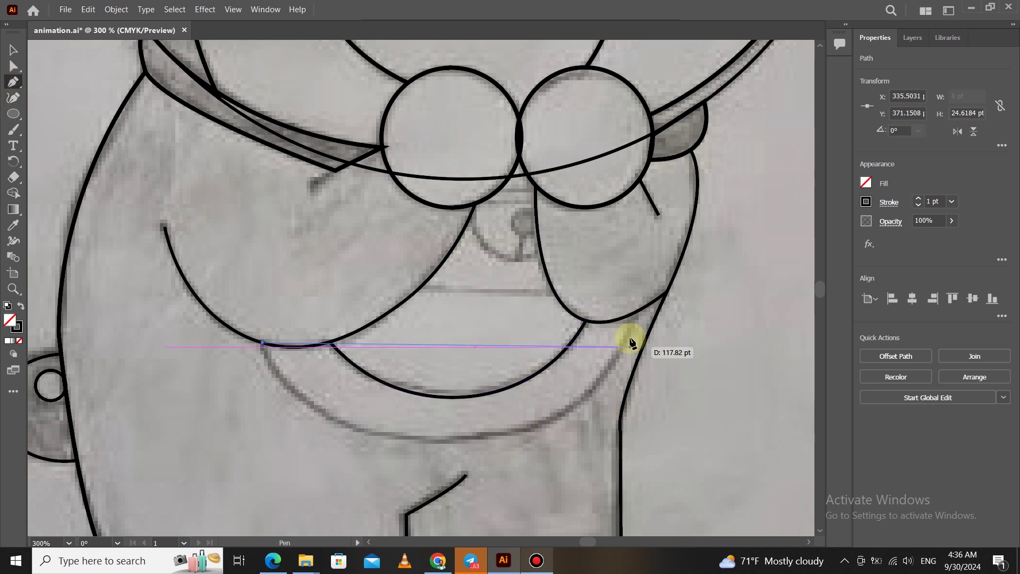
drag(636, 311, 710, 72)
click(13, 98)
click(571, 405)
drag(406, 417, 314, 402)
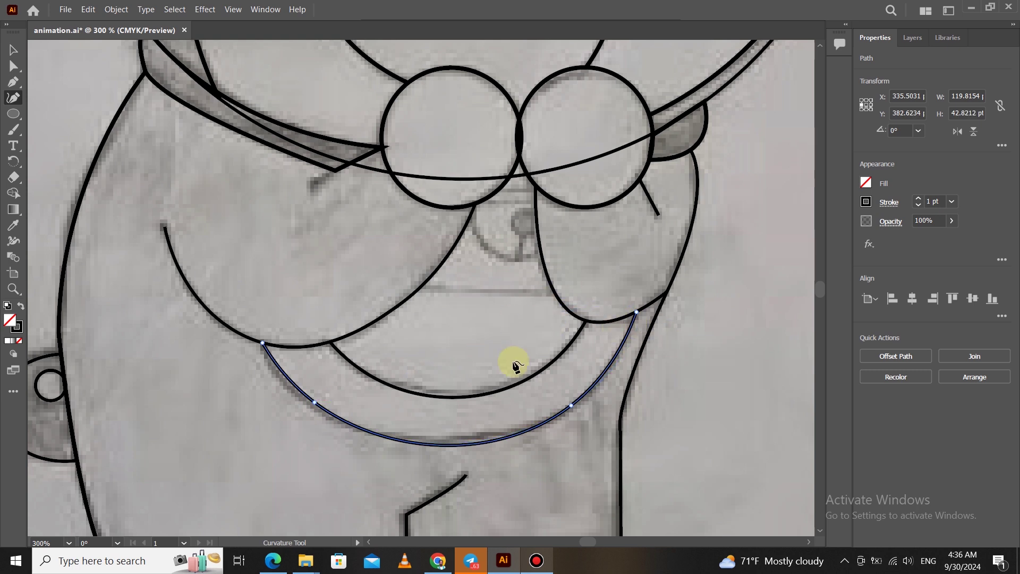
Trace the bell's rounded lower outline below the hands, from the left arm's edge to the right arm's edge
scroll(510, 318, up, 2)
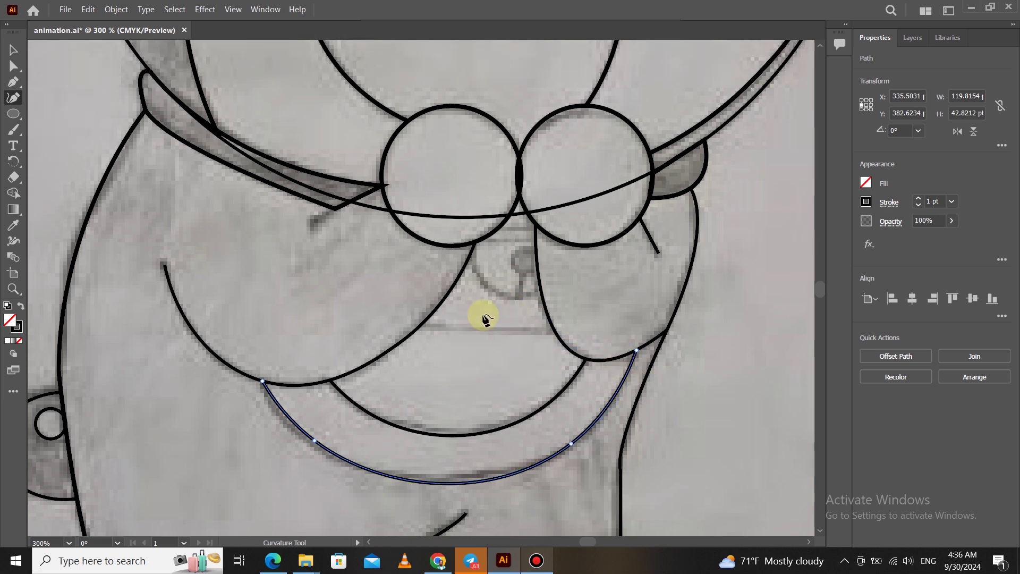
scroll(485, 320, up, 1)
click(13, 81)
drag(467, 271, 543, 312)
drag(612, 286, 616, 292)
click(542, 308)
Draw a circle about 8.6 pt in diameter for the hole in the bell
click(13, 114)
drag(508, 265, 525, 279)
key(v)
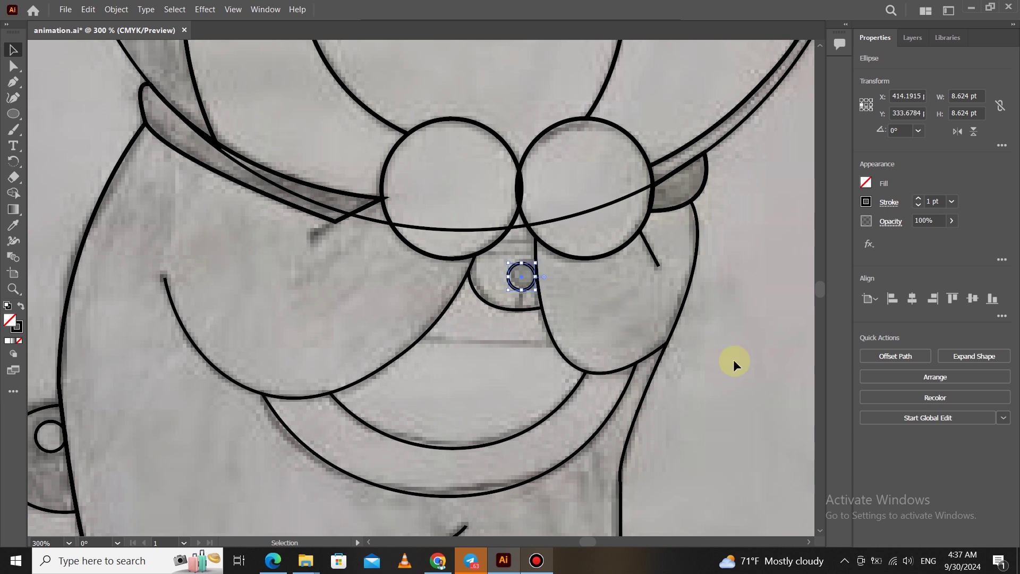
click(734, 361)
Draw two horizontal band lines across the top of the bell, about 12 pt and 18 pt long, ending at the right arm's edge
click(498, 242)
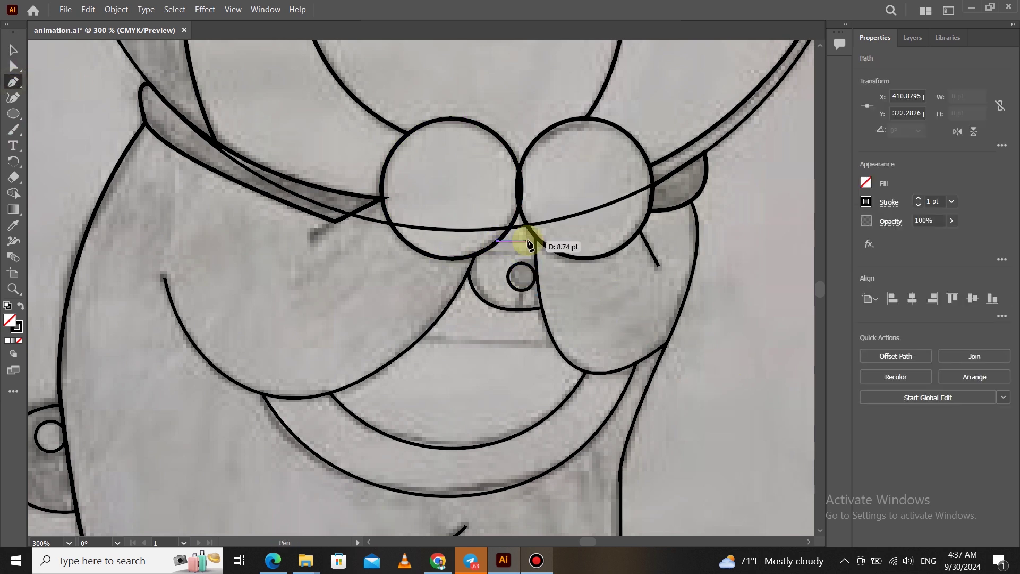
scroll(537, 243, up, 3)
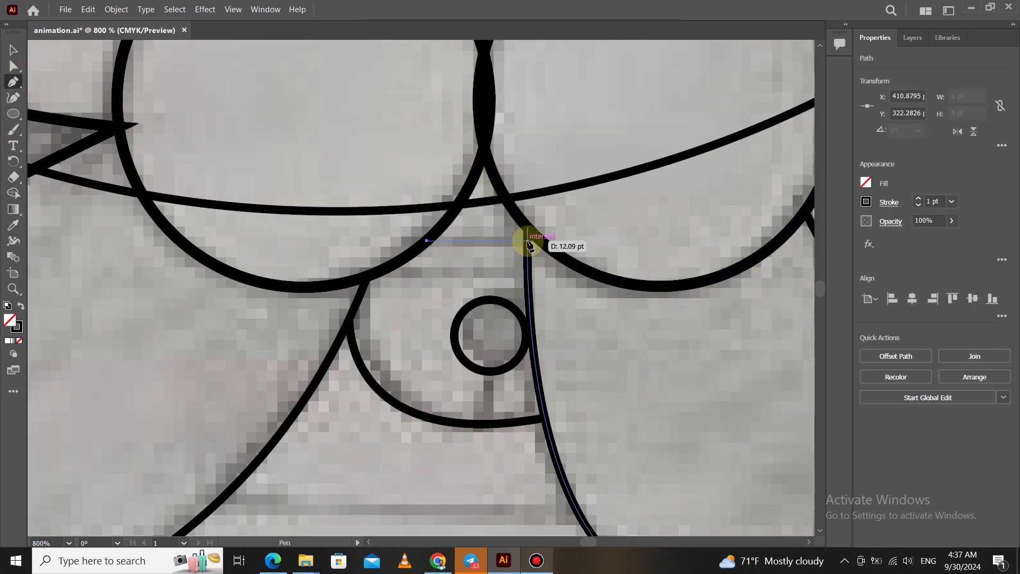
click(528, 241)
click(377, 272)
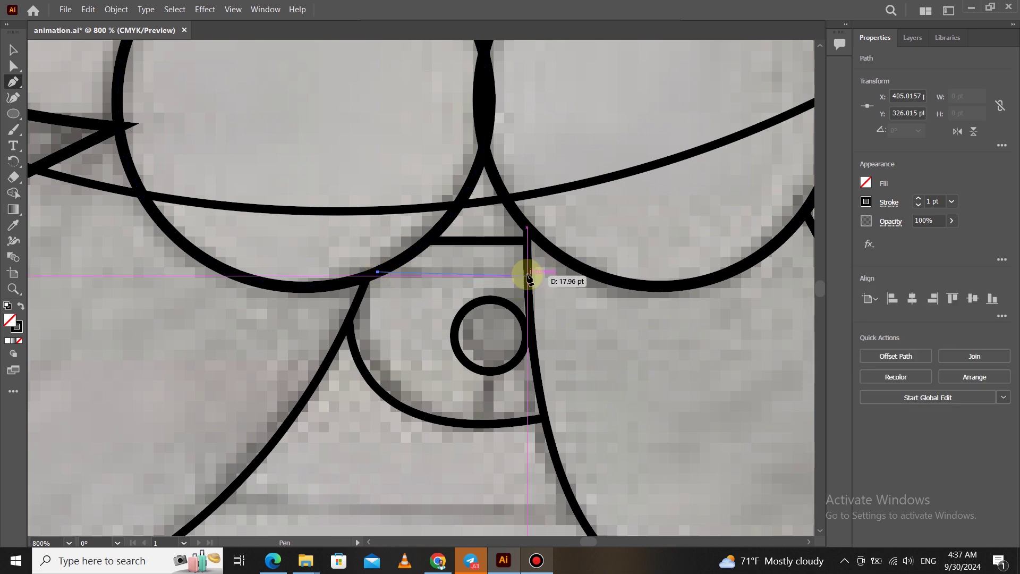
click(528, 272)
Look over the complete traced outline against the pencil sketch
scroll(462, 227, down, 5)
scroll(452, 241, down, 1)
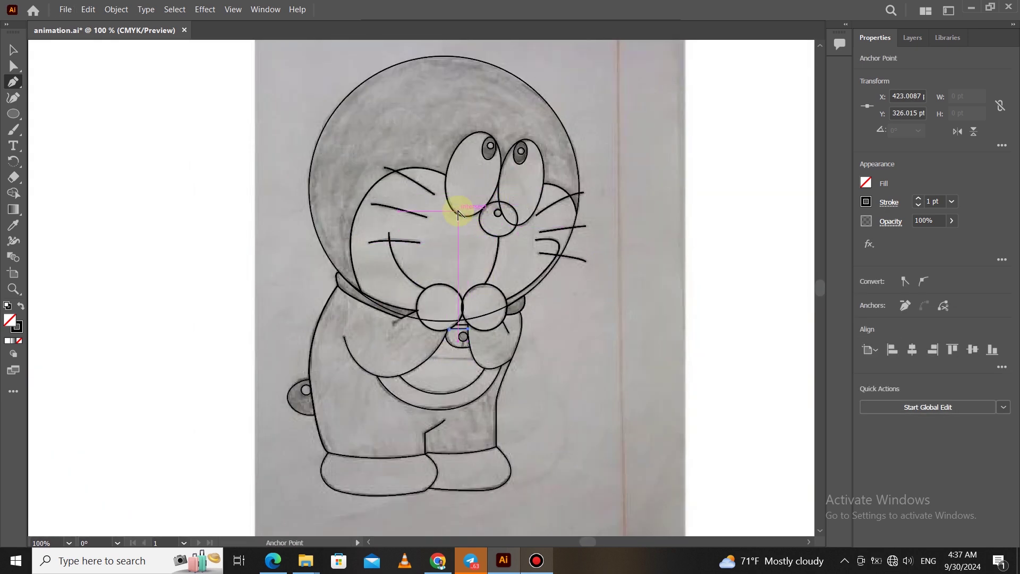
scroll(458, 212, down, 2)
scroll(457, 218, up, 2)
scroll(458, 220, down, 1)
scroll(459, 220, up, 1)
scroll(460, 220, down, 2)
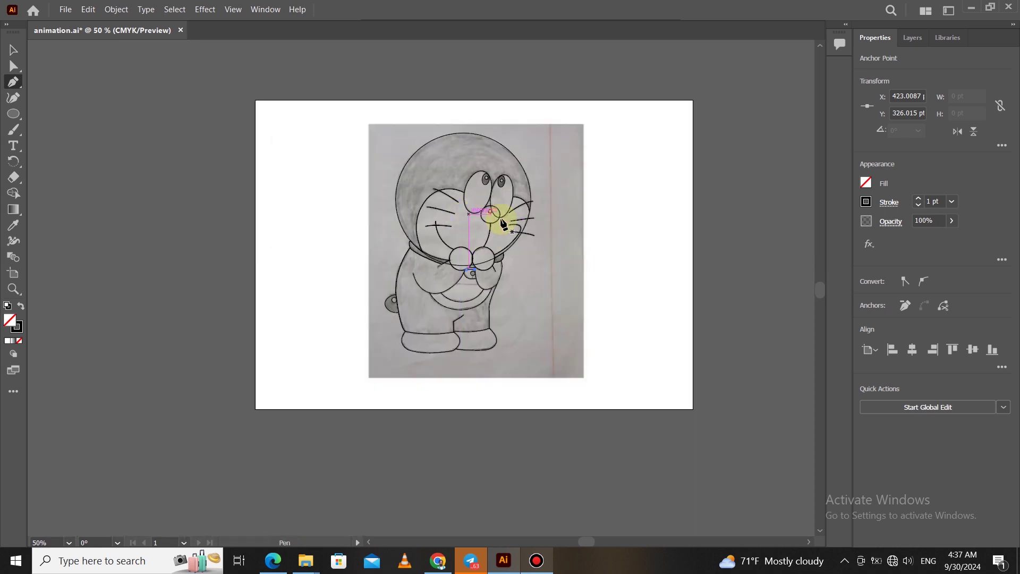
scroll(503, 223, up, 2)
scroll(490, 228, down, 1)
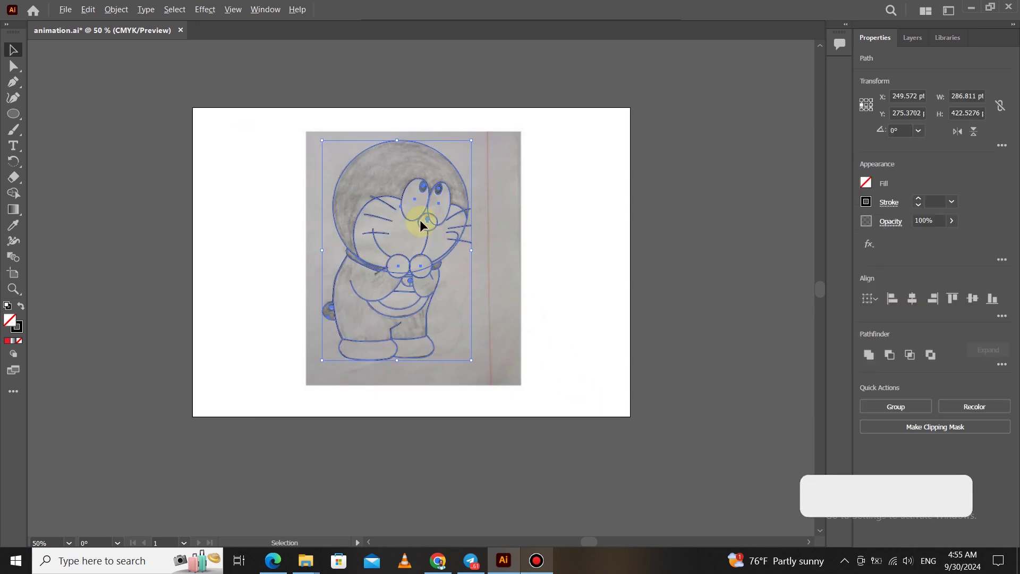
Fill the tail, nose and both visible collar pieces with red using the Shape Builder tool
scroll(419, 219, up, 2)
click(13, 193)
click(20, 305)
click(866, 182)
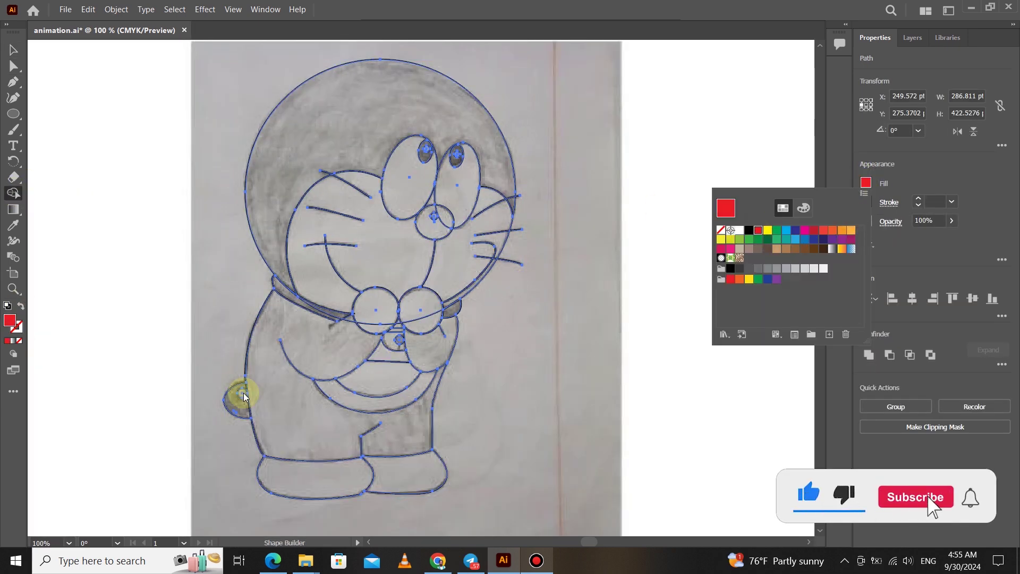
click(240, 407)
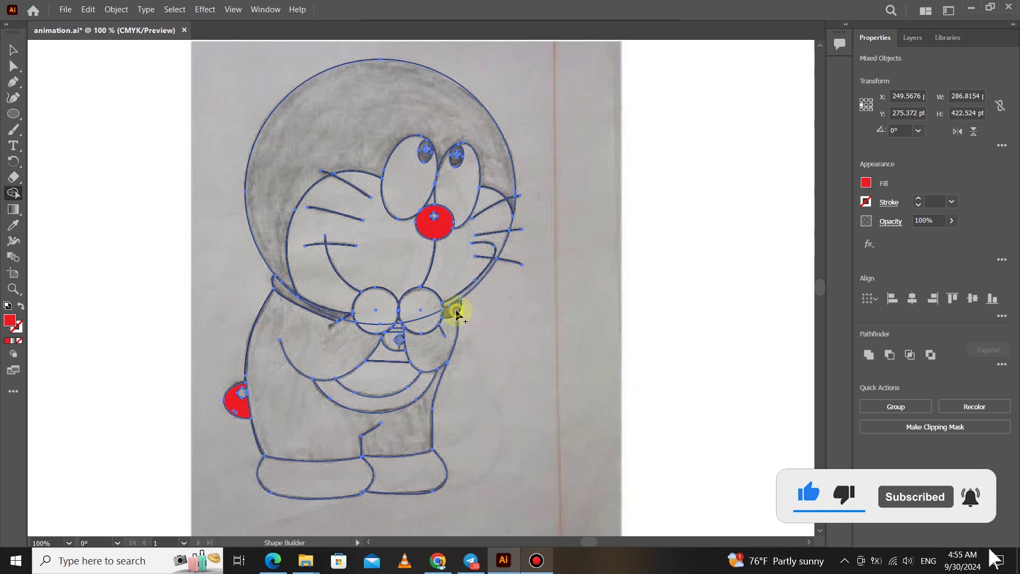
scroll(457, 313, up, 3)
click(283, 270)
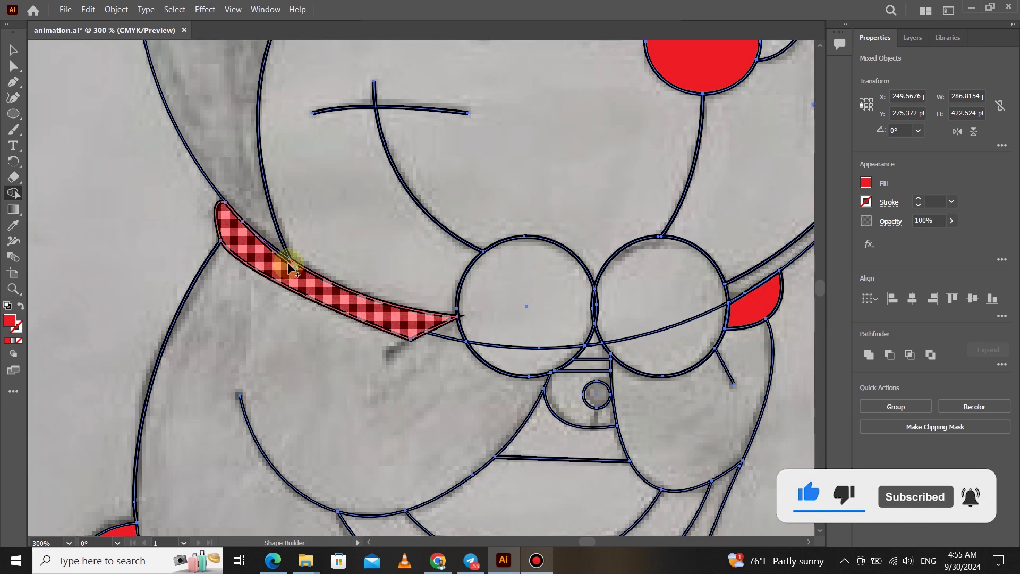
scroll(296, 269, down, 5)
scroll(391, 371, down, 1)
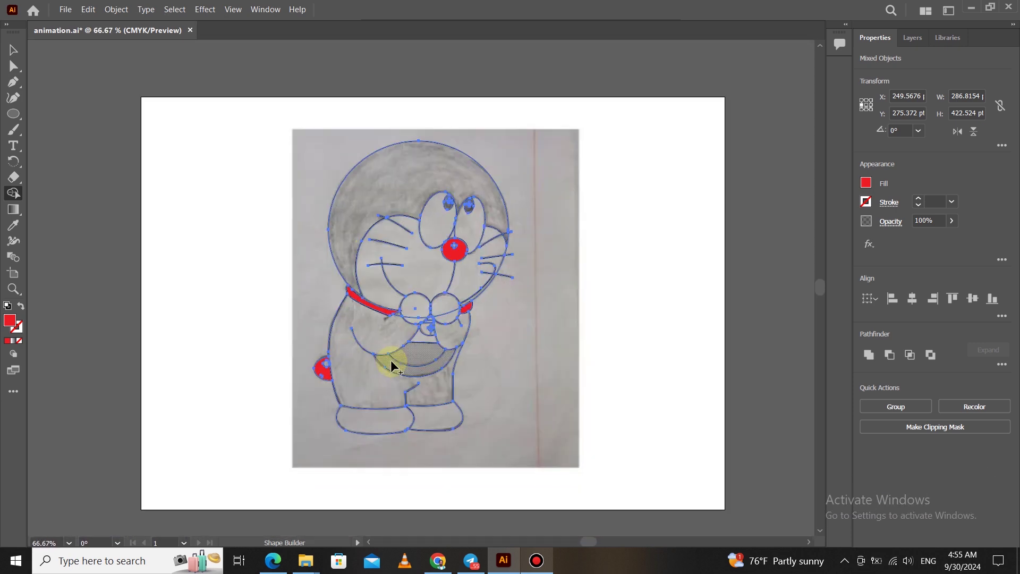
Fill the head, arms and body with the blue swatch C=70 M=15 Y=0 K=0
click(867, 184)
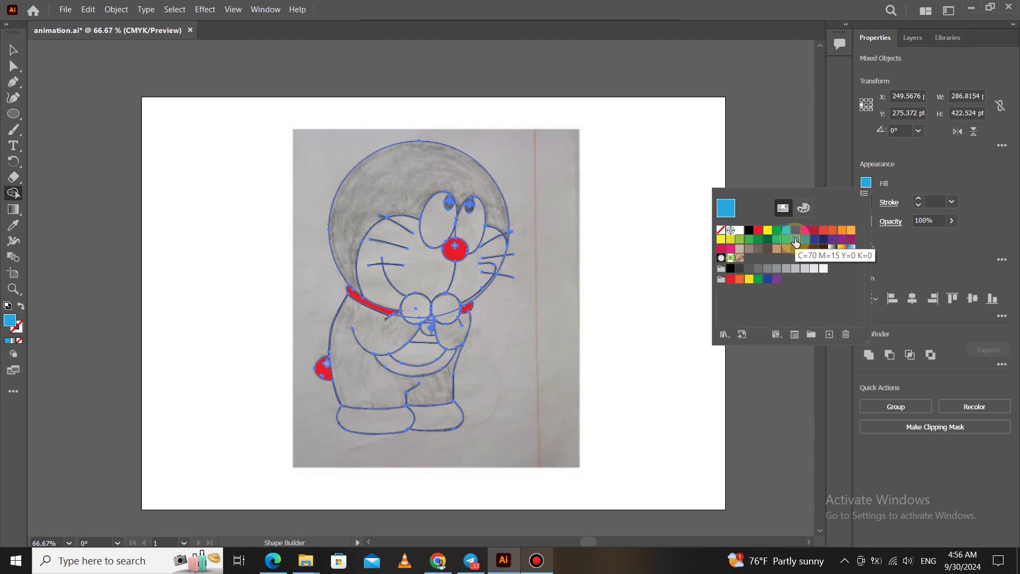
click(410, 177)
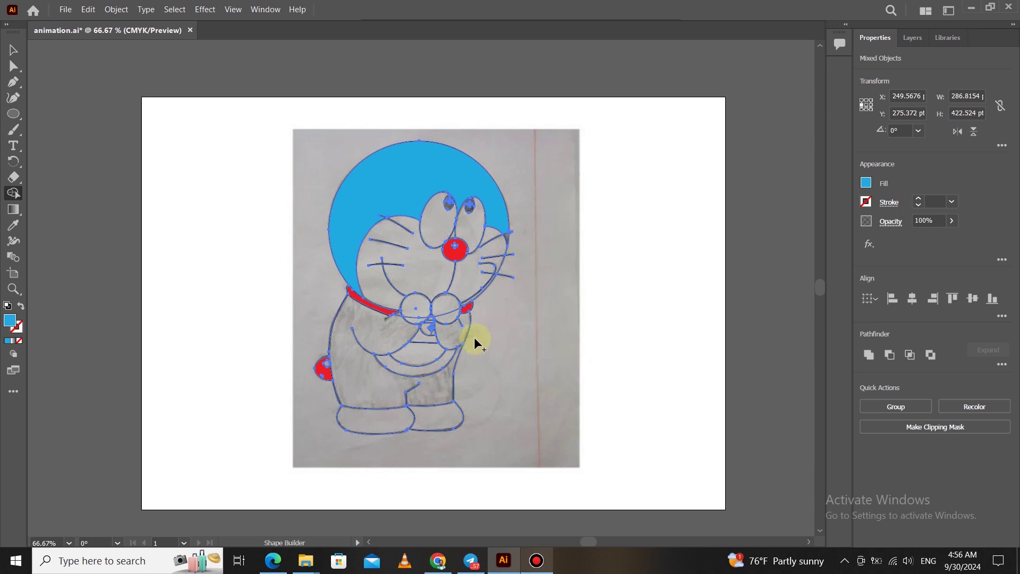
click(452, 333)
click(392, 381)
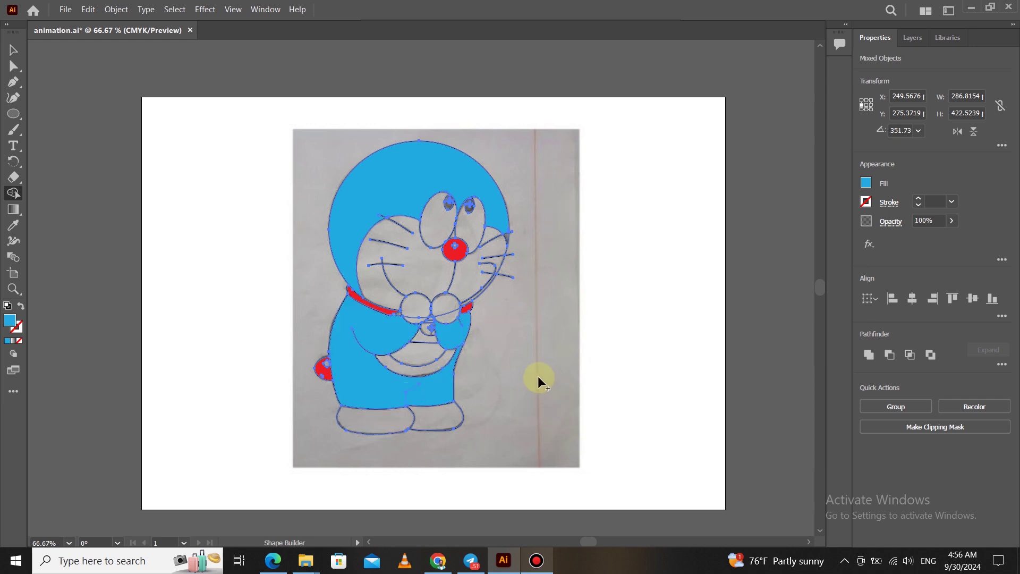
Fill both eye pupils with black, leaving their small highlight circles empty
click(865, 183)
click(751, 223)
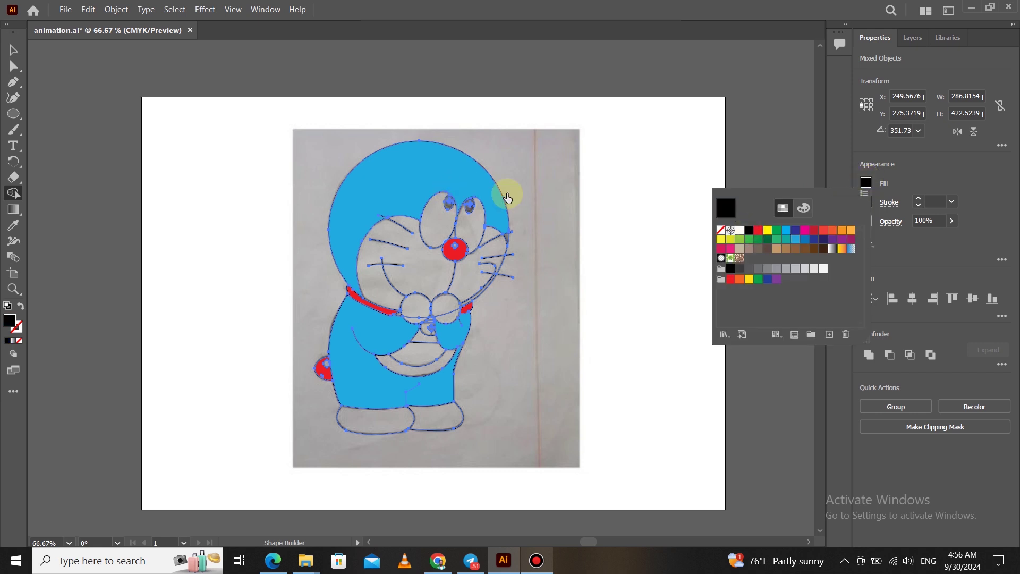
scroll(457, 205, up, 4)
click(511, 234)
scroll(505, 212, down, 4)
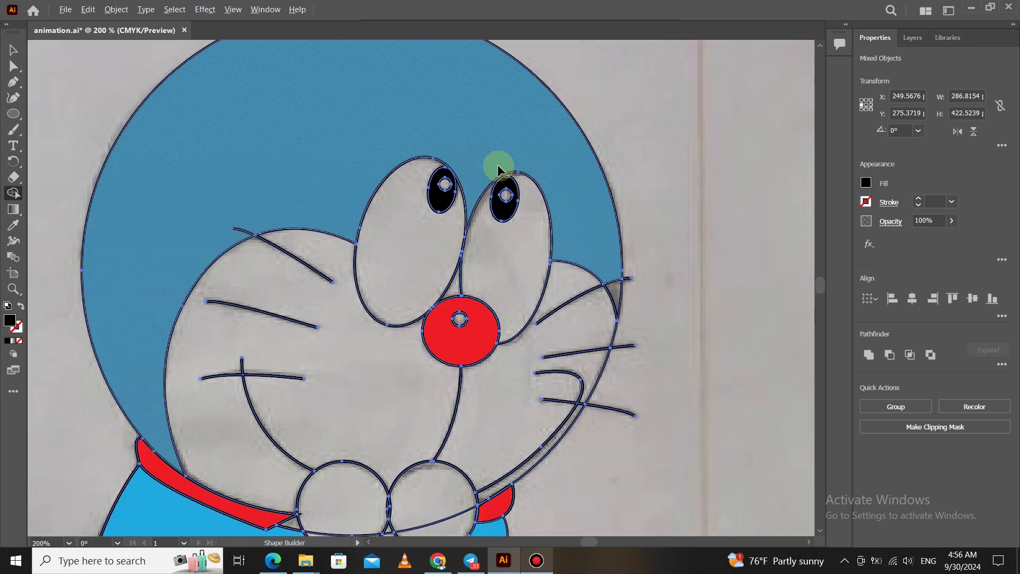
scroll(518, 238, down, 2)
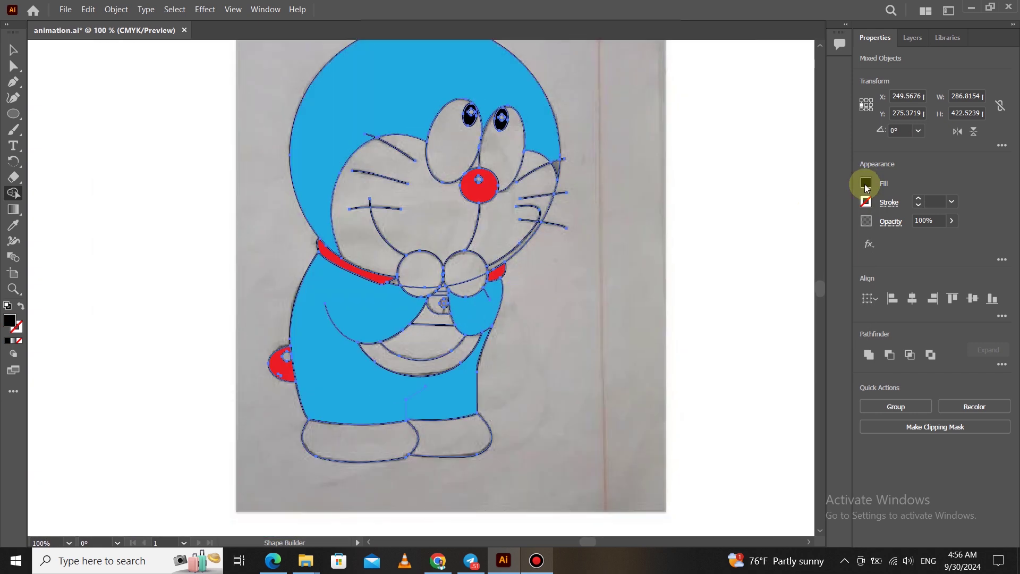
Fill the bell and the small area above it between the hands with yellow
click(865, 183)
click(732, 239)
scroll(467, 279, up, 4)
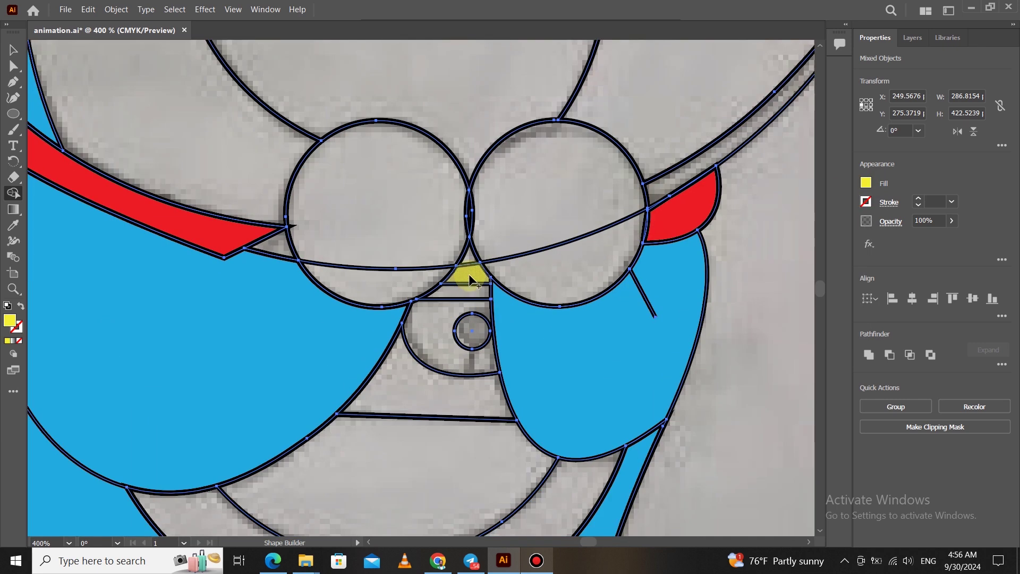
click(475, 267)
click(467, 306)
scroll(475, 255, down, 4)
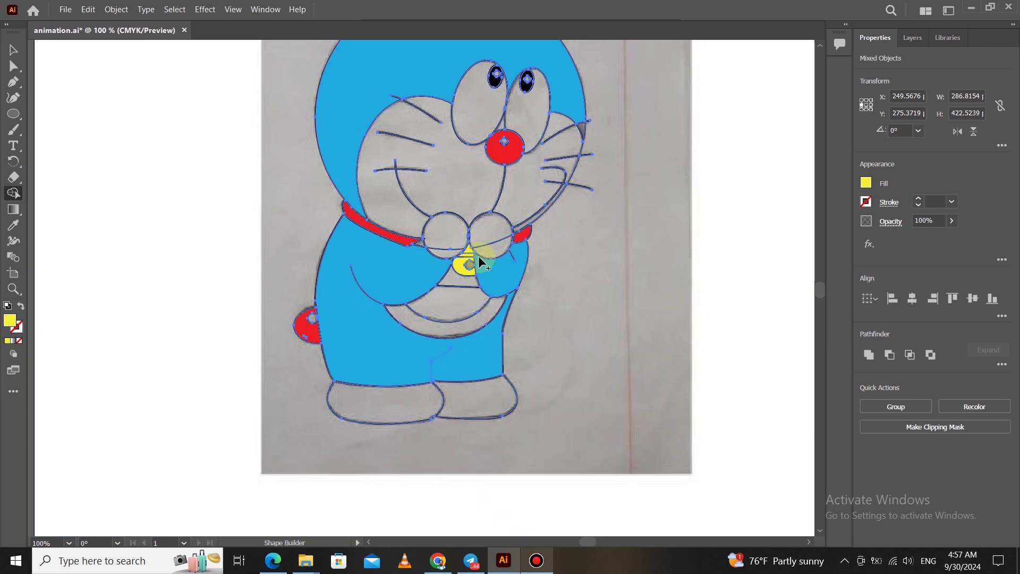
scroll(570, 266, up, 3)
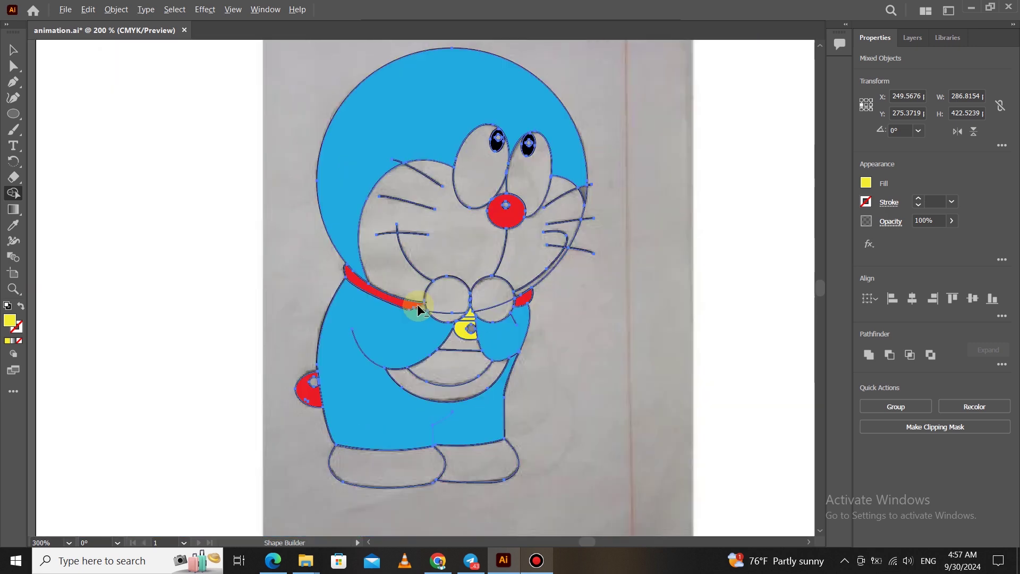
Fill the unpainted head sliver beside the upper right whisker with the blue C=70 M=15 Y=0 K=0 and reapply it to the body
click(866, 183)
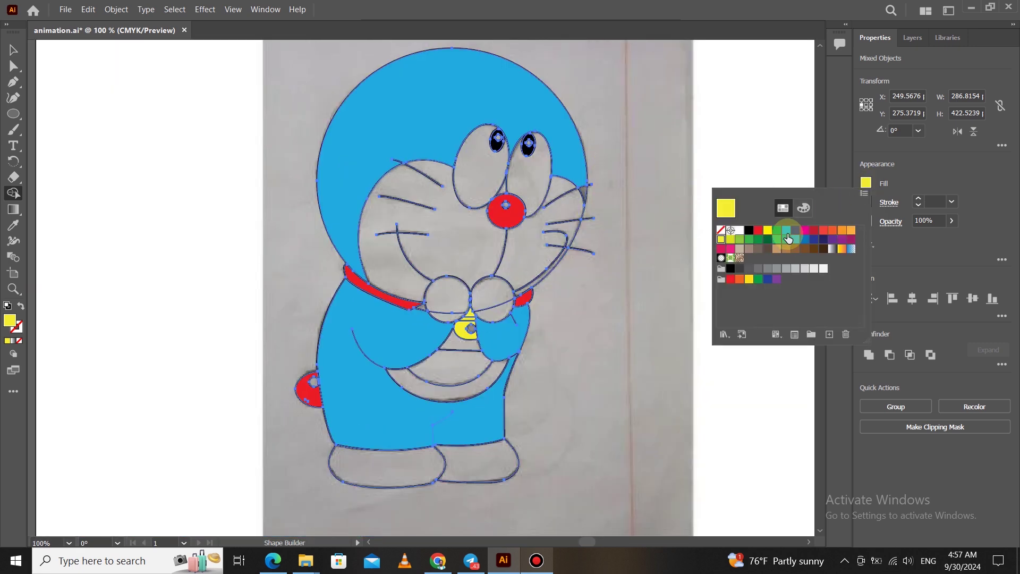
click(795, 240)
click(577, 163)
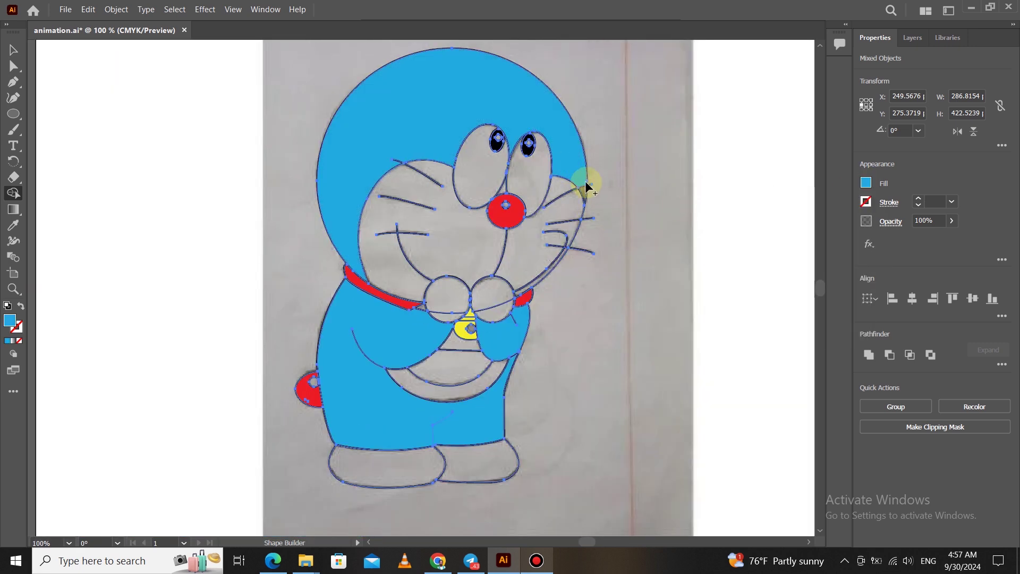
scroll(584, 191, up, 3)
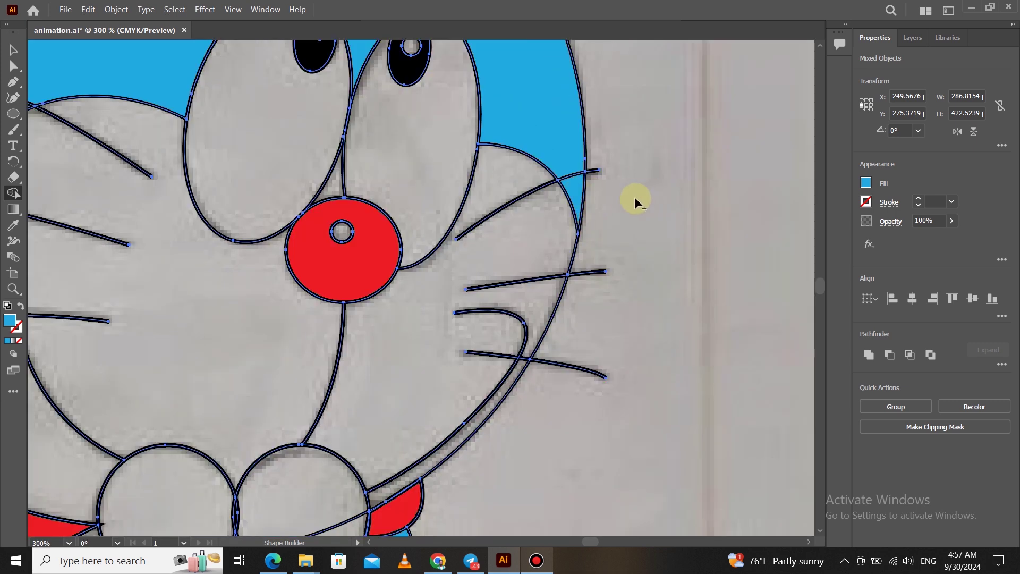
scroll(636, 199, down, 2)
scroll(467, 189, down, 3)
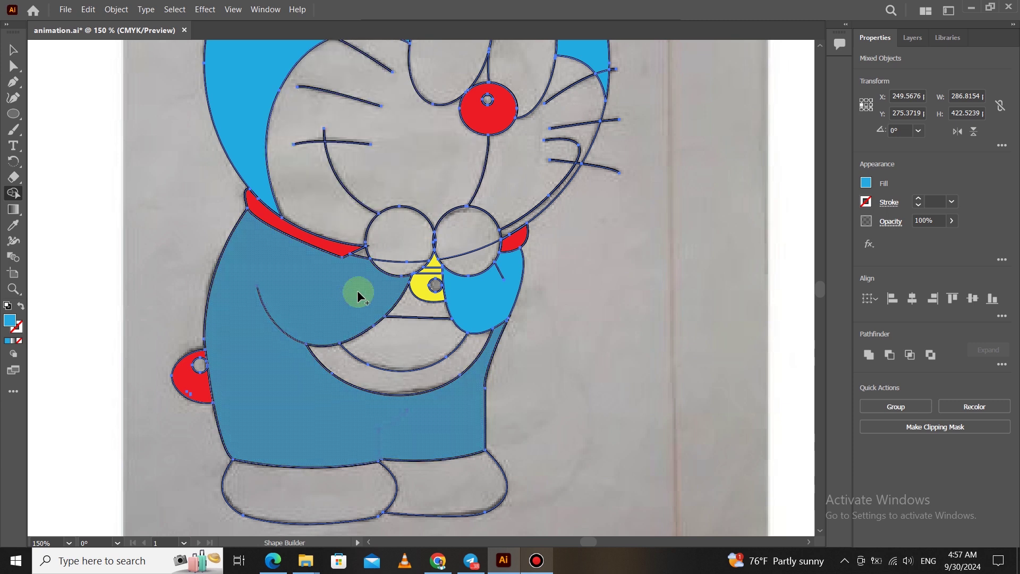
scroll(336, 304, down, 2)
click(336, 303)
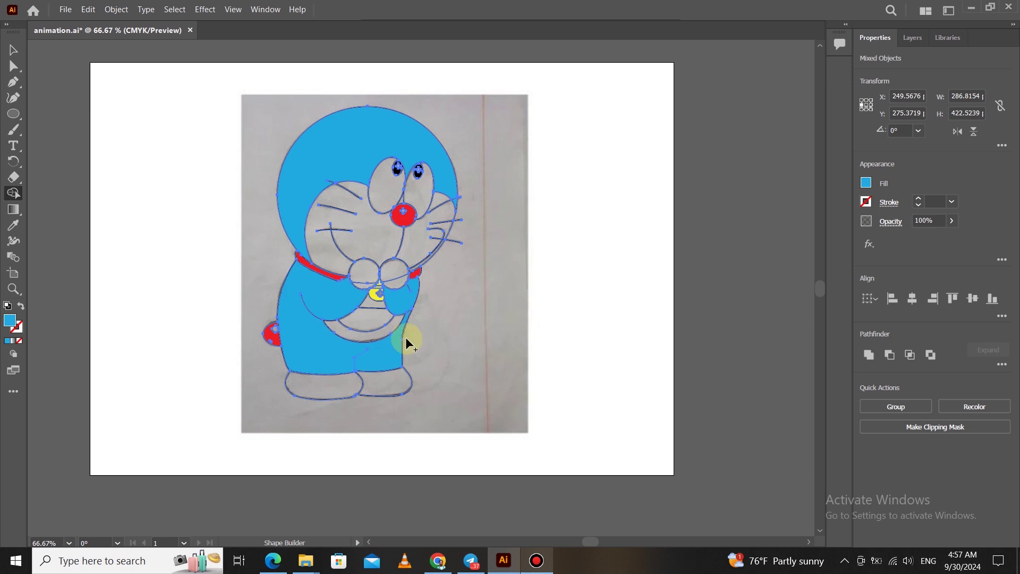
Fill the small circle in the bell with yellow and deselect the artwork
scroll(377, 295, up, 3)
scroll(374, 271, up, 2)
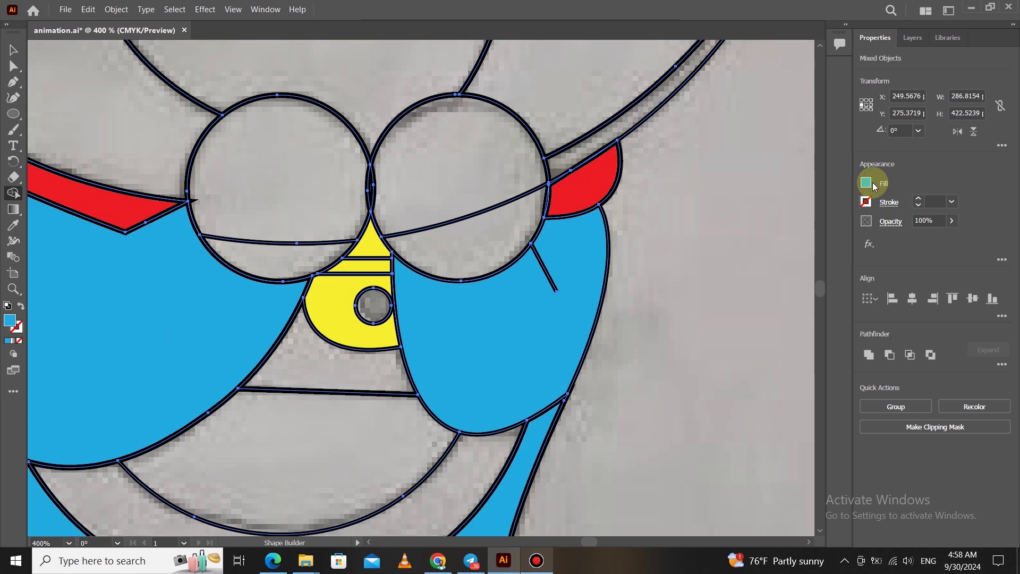
click(866, 183)
click(722, 239)
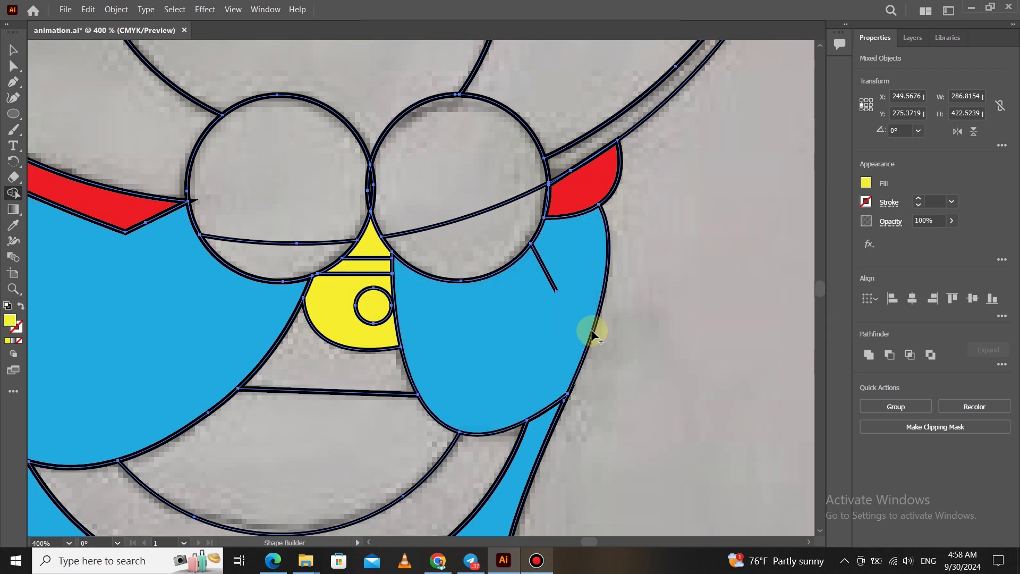
scroll(488, 316, down, 6)
click(13, 49)
click(238, 192)
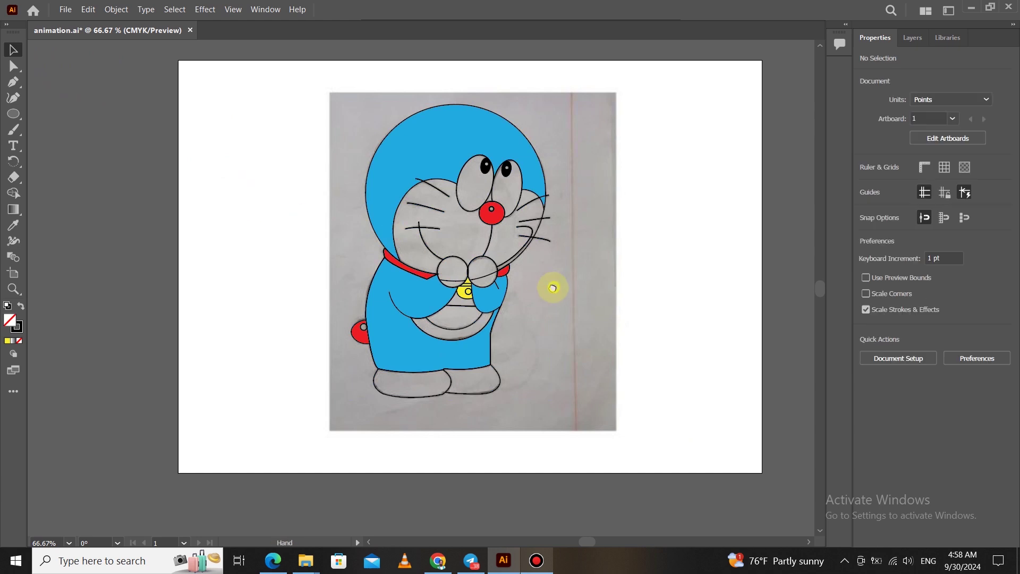
drag(554, 288, 508, 281)
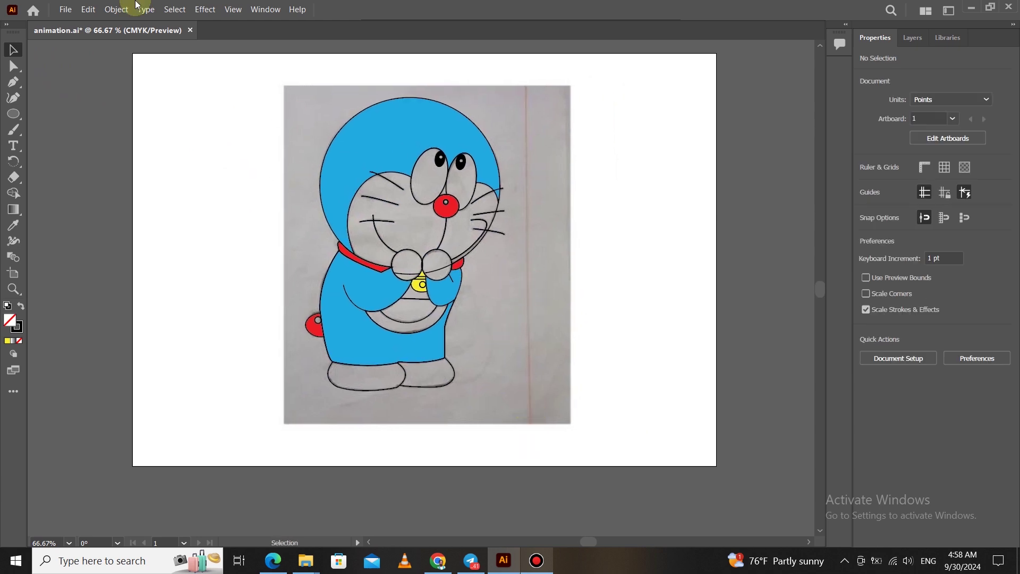
Unlock the sketch image and move it out from behind the coloured drawing toward the artboard's left side
click(112, 19)
click(162, 104)
mouse_move(519, 319)
mouse_down()
mouse_move(246, 302)
mouse_move(237, 317)
mouse_move(242, 302)
mouse_move(176, 332)
mouse_up()
Move the whole vector drawing to the artboard's right half and place the sketch image beside it on the left half
drag(588, 70, 294, 414)
drag(347, 330, 526, 336)
click(181, 325)
drag(181, 330, 402, 321)
click(730, 341)
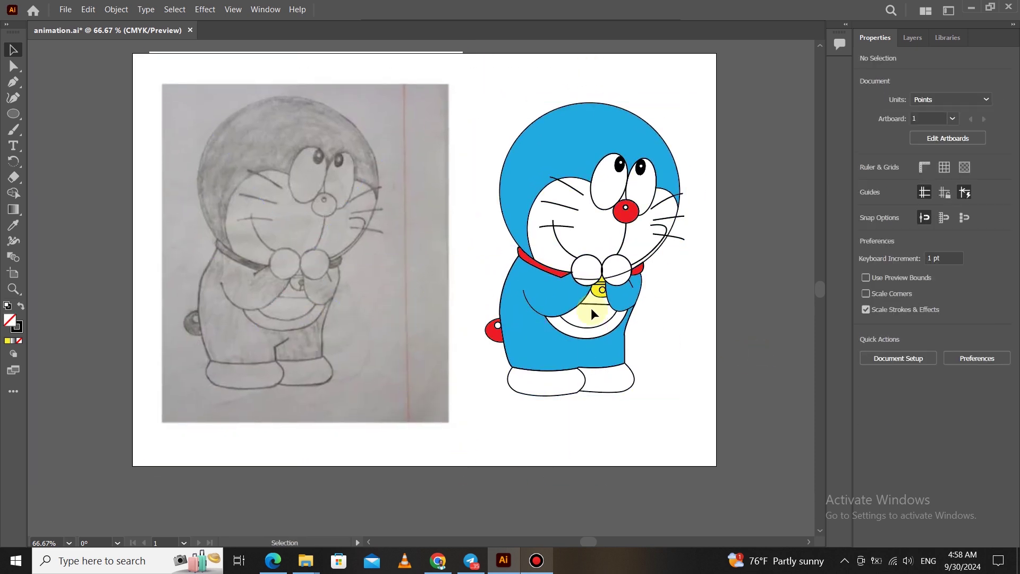
scroll(439, 258, down, 2)
scroll(426, 259, up, 2)
scroll(442, 242, down, 1)
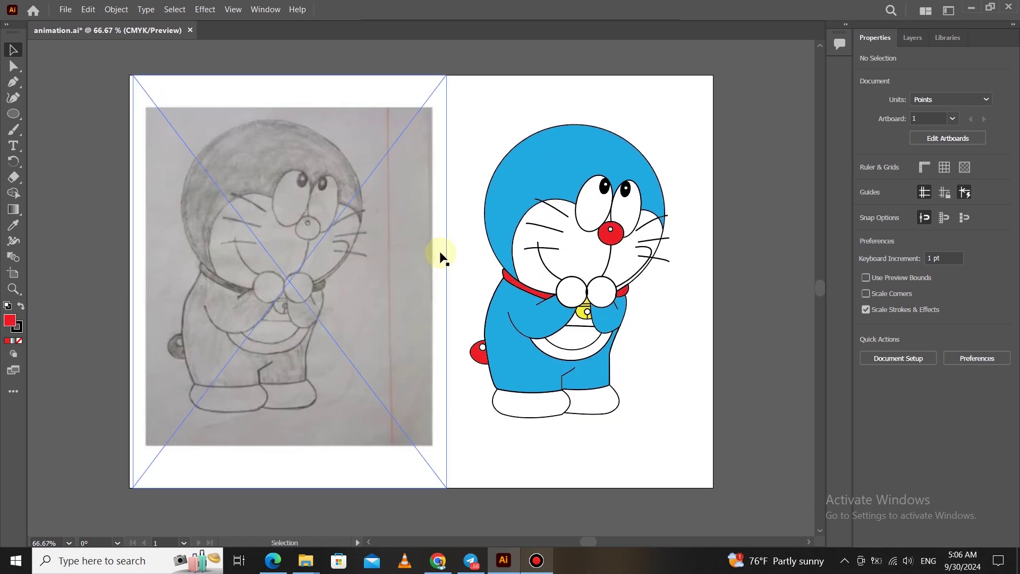
scroll(475, 278, up, 1)
scroll(475, 278, down, 1)
scroll(475, 278, up, 1)
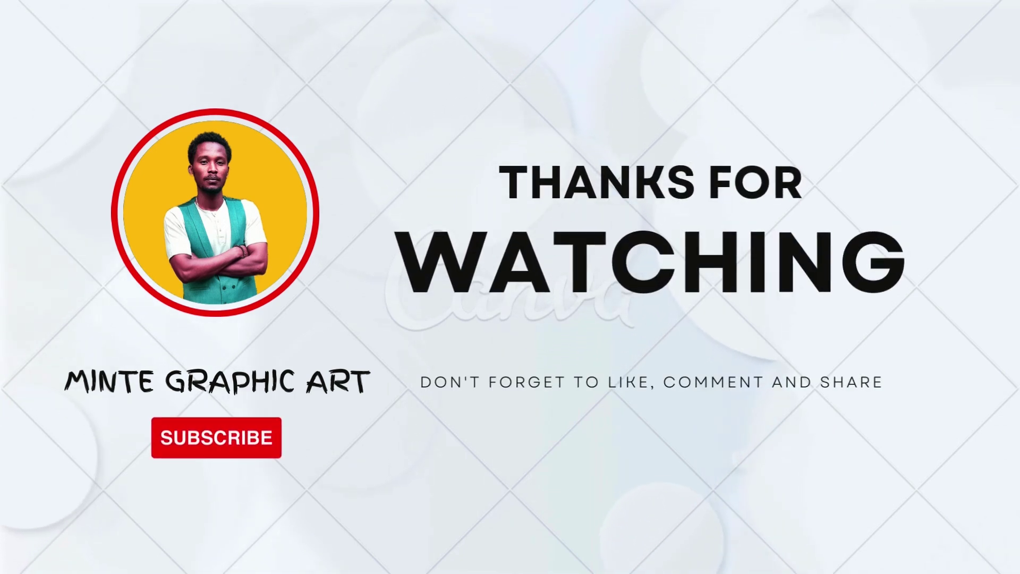